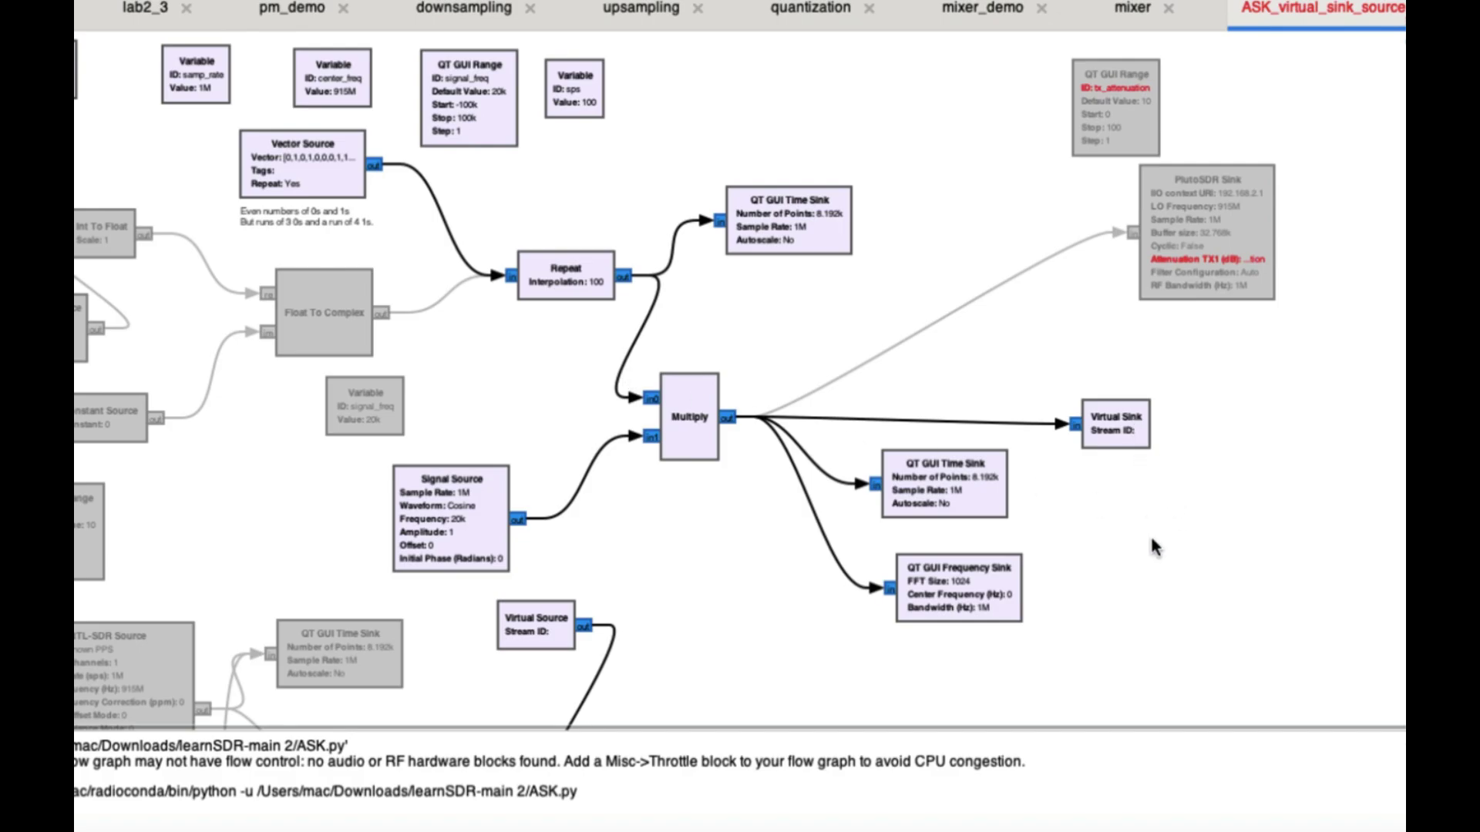
{"action": "scroll", "coordinate": [1154, 546], "scroll_direction": "down", "scroll_amount": 3}
{"action": "scroll", "coordinate": [1154, 545], "scroll_direction": "down", "scroll_amount": 3}
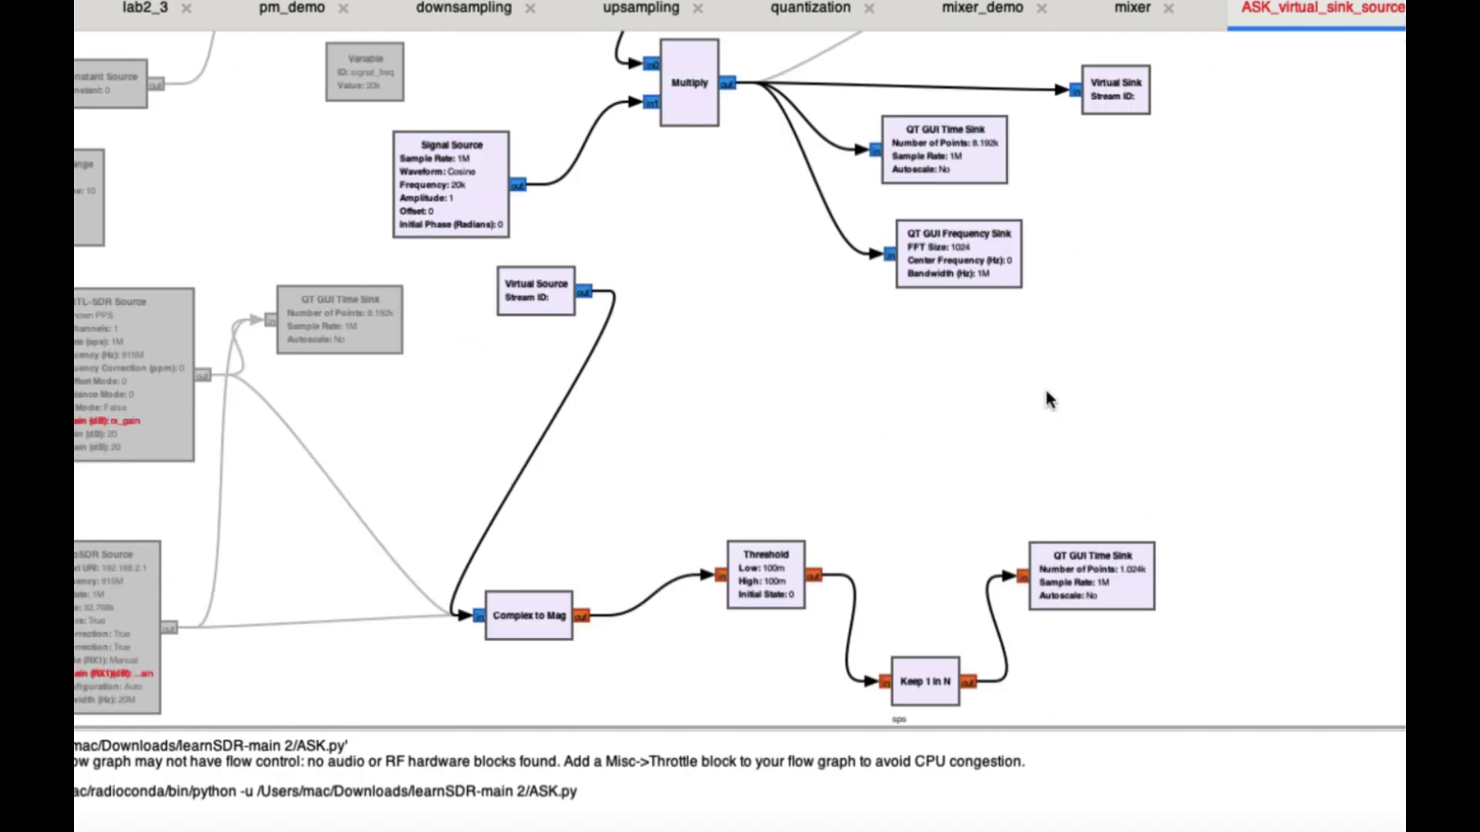
{"action": "scroll", "coordinate": [951, 380], "scroll_direction": "up", "scroll_amount": 4}
{"action": "scroll", "coordinate": [946, 383], "scroll_direction": "down", "scroll_amount": 3}
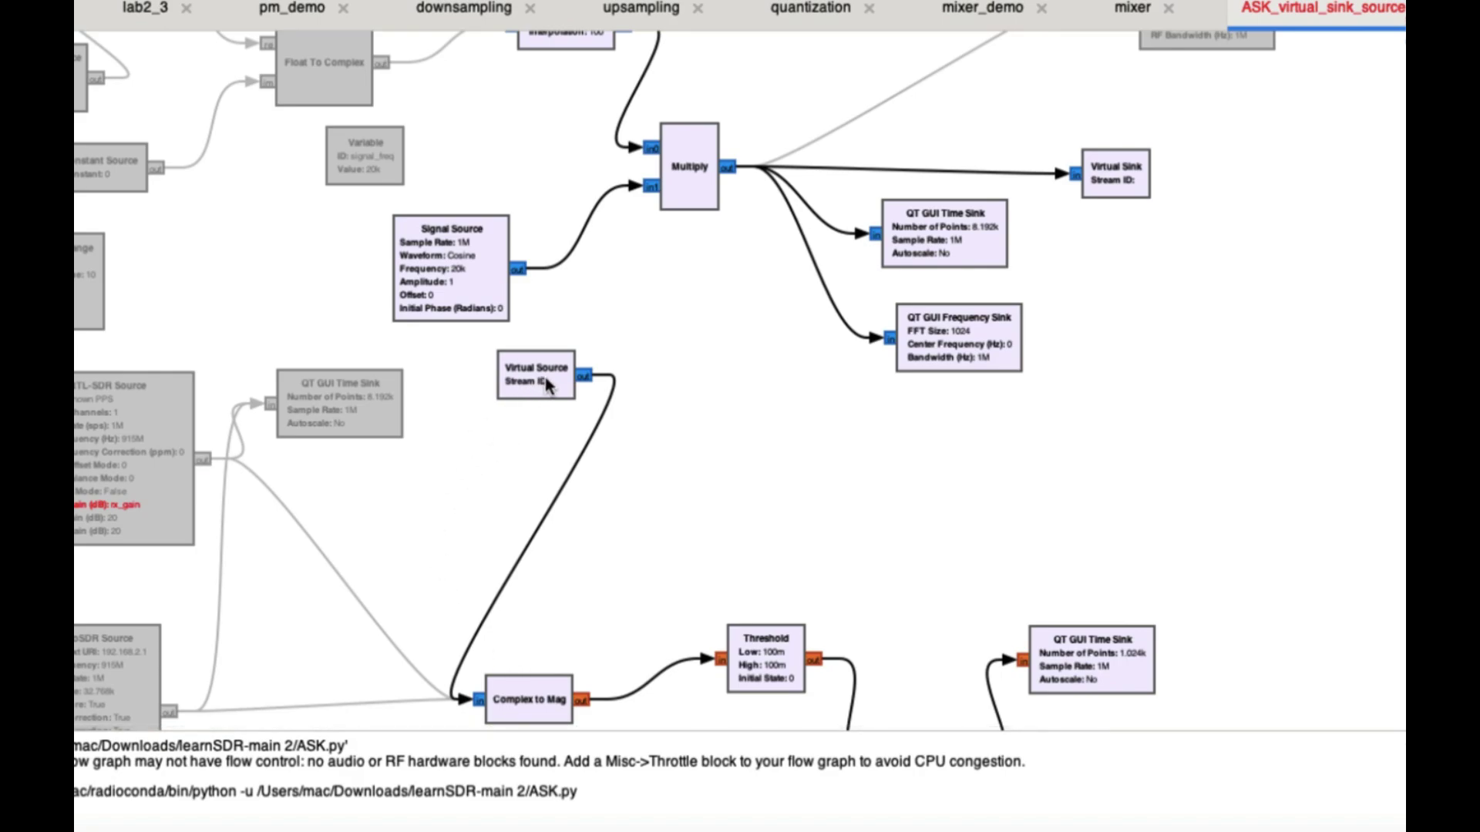
{"action": "scroll", "coordinate": [533, 697], "scroll_direction": "down", "scroll_amount": 3}
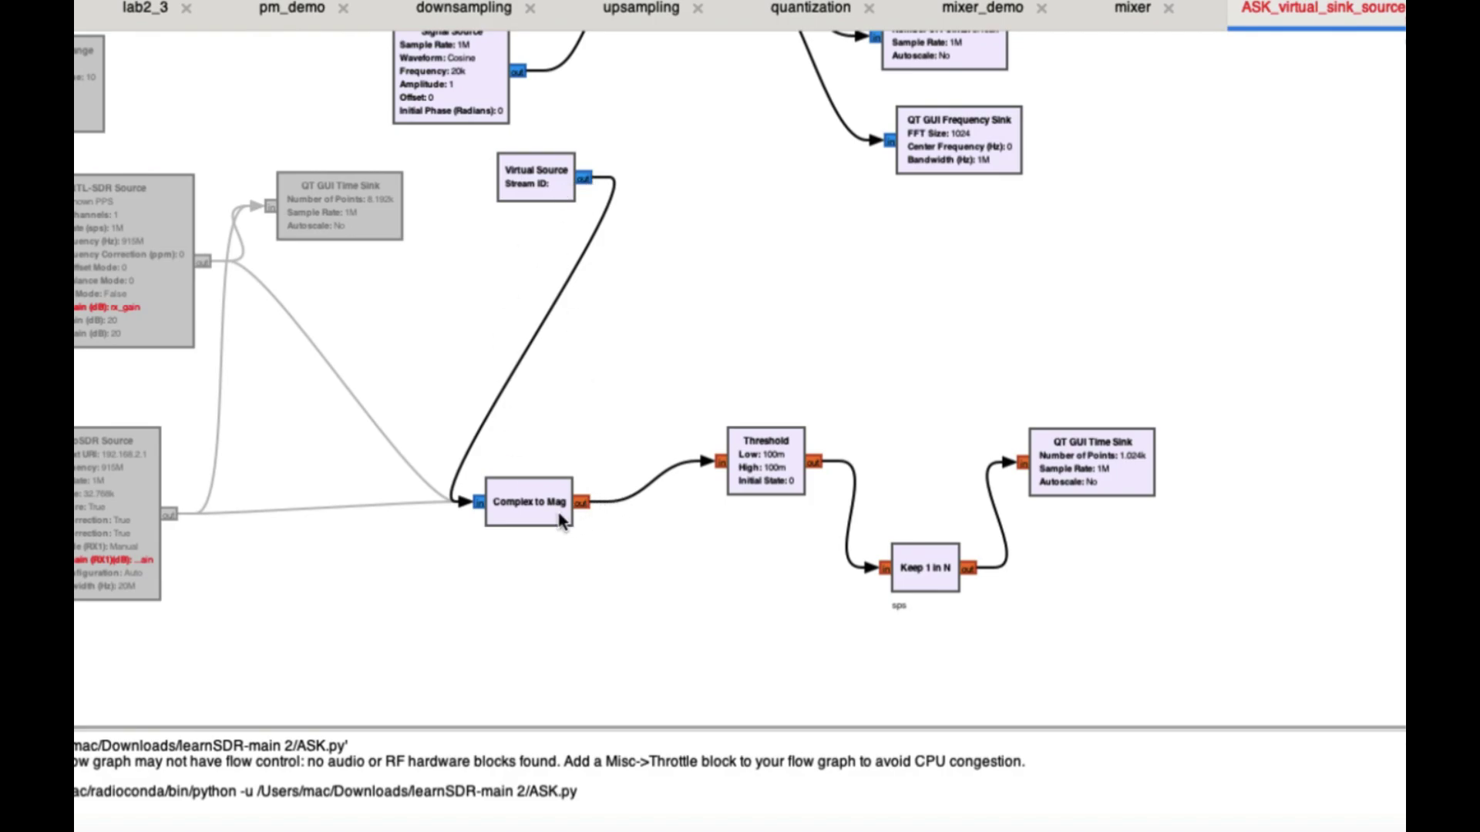
{"action": "double_click", "coordinate": [776, 470]}
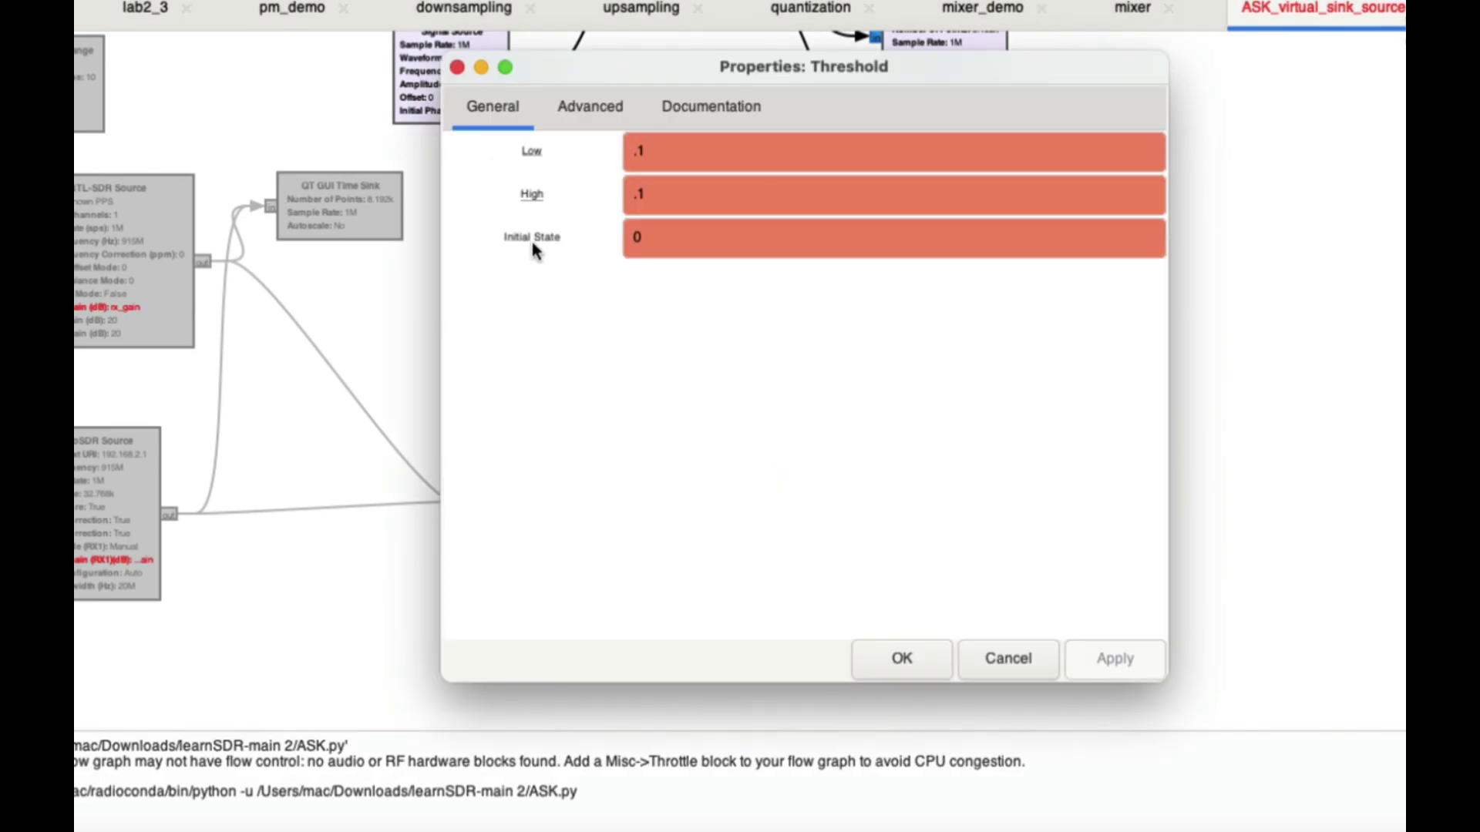
{"action": "key", "text": "Escape"}
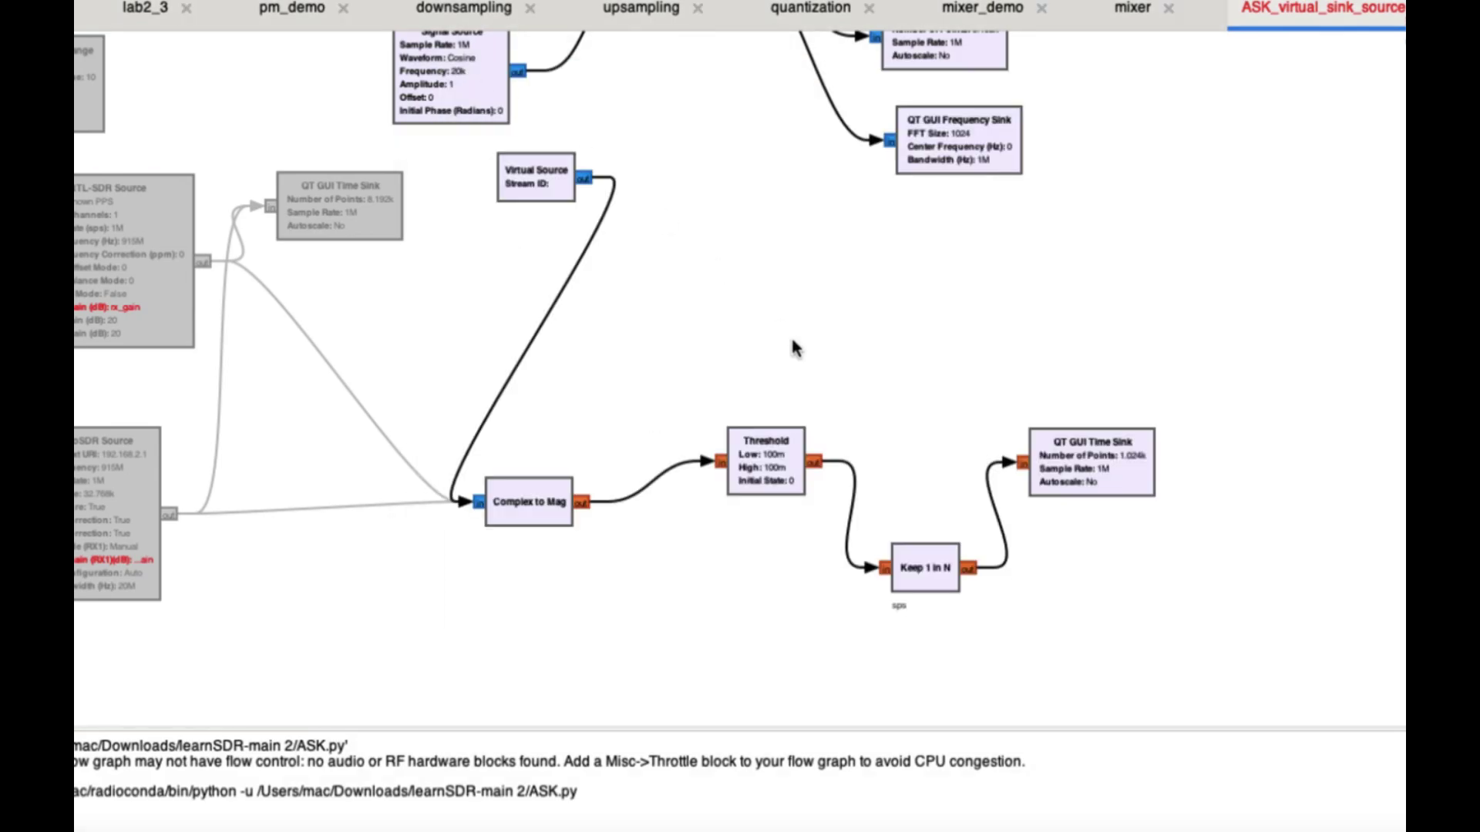
{"action": "double_click", "coordinate": [772, 486]}
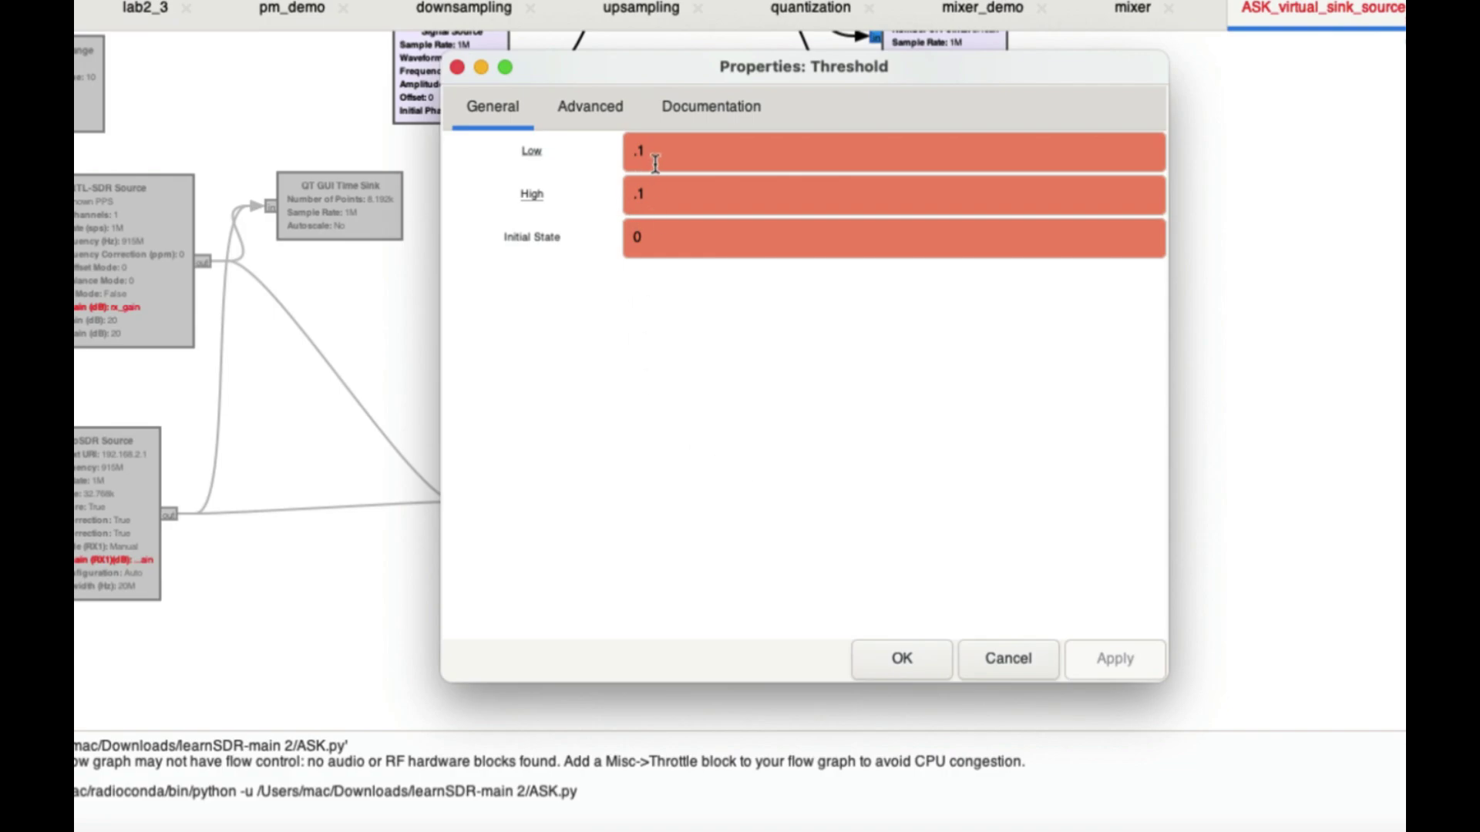
{"action": "left_click", "coordinate": [457, 68]}
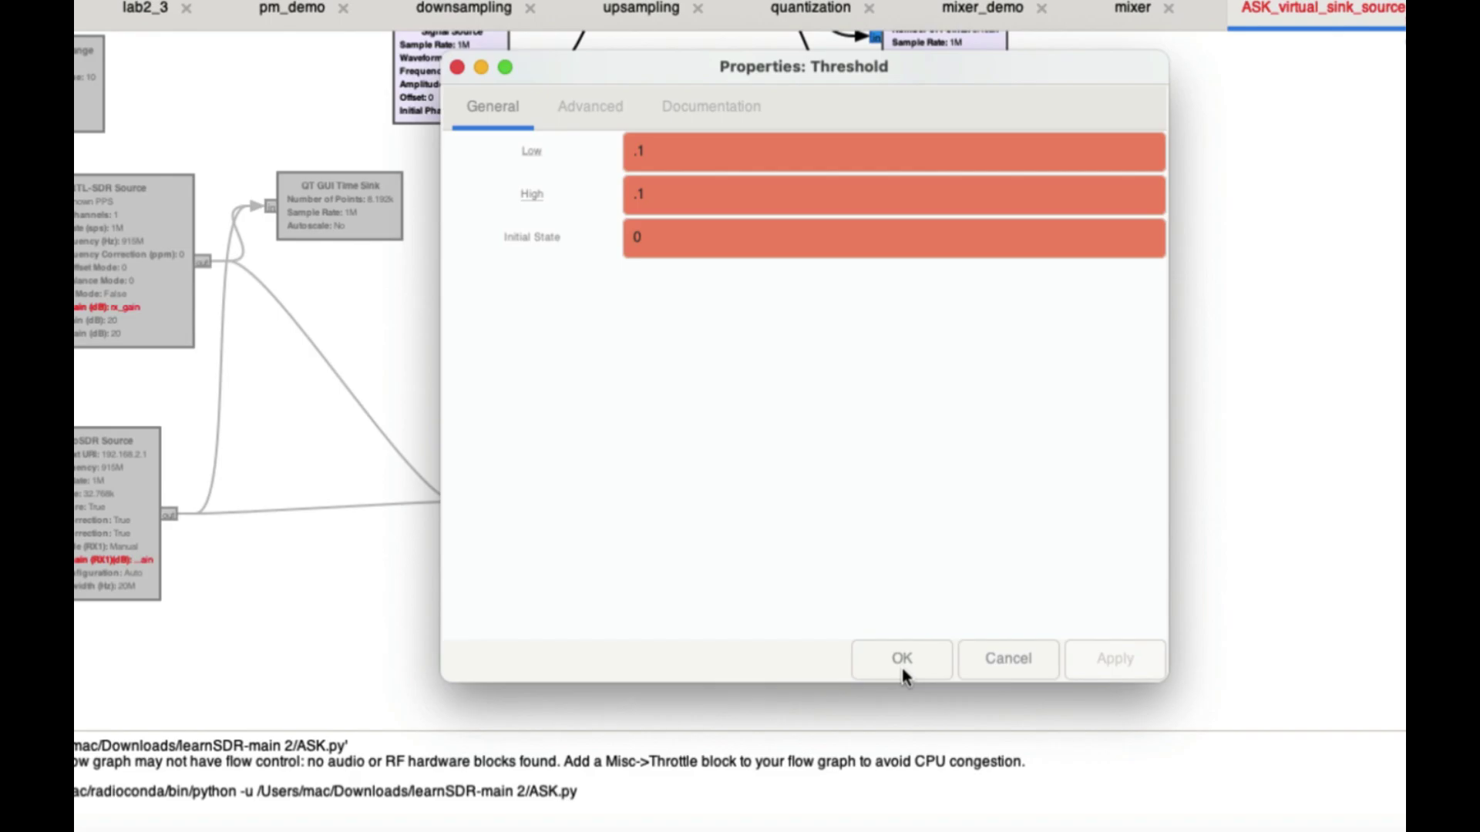
{"action": "left_click", "coordinate": [900, 659]}
{"action": "scroll", "coordinate": [913, 407], "scroll_direction": "up", "scroll_amount": 5}
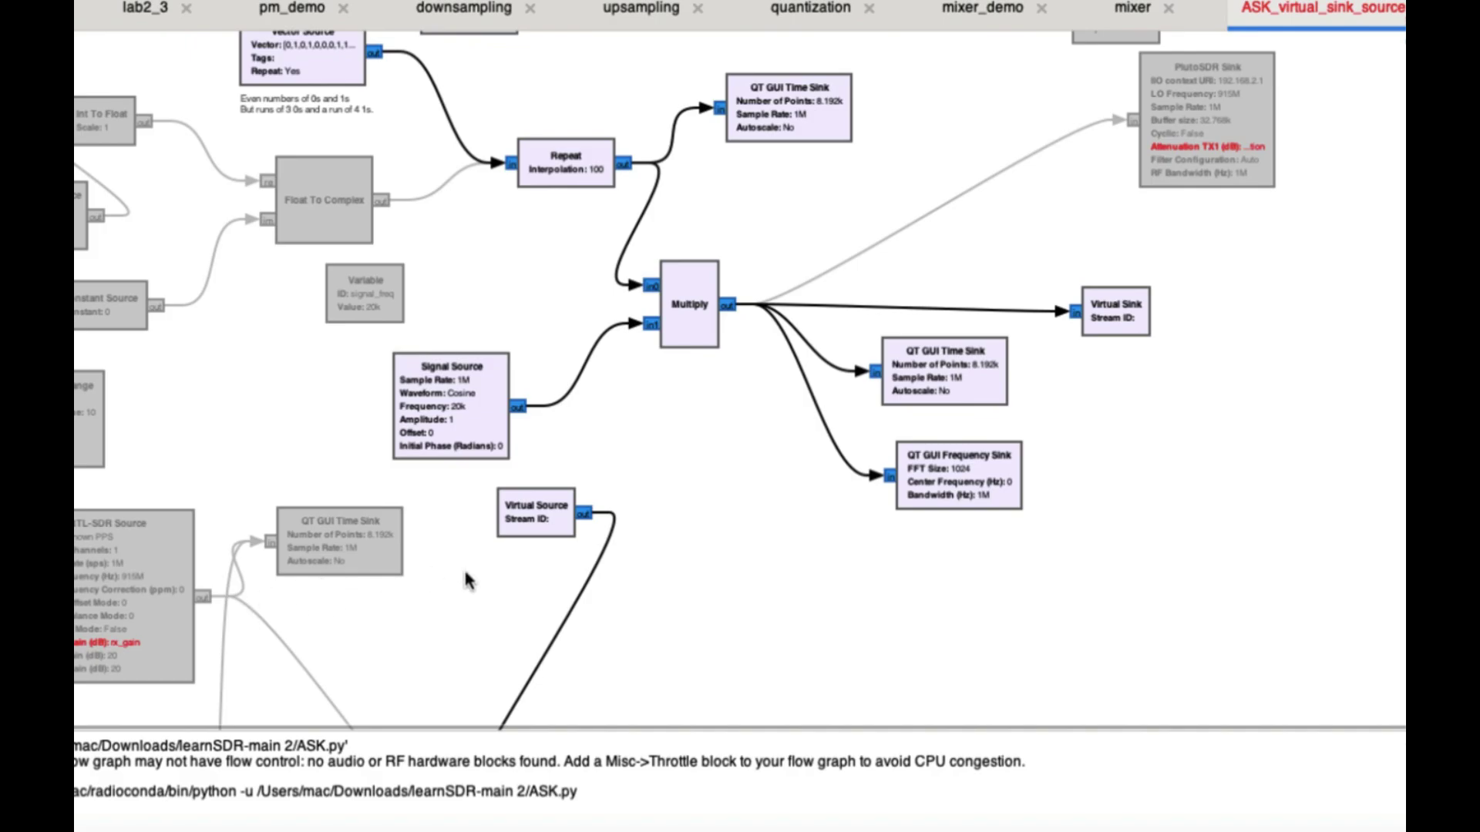
{"action": "scroll", "coordinate": [701, 527], "scroll_direction": "down", "scroll_amount": 4}
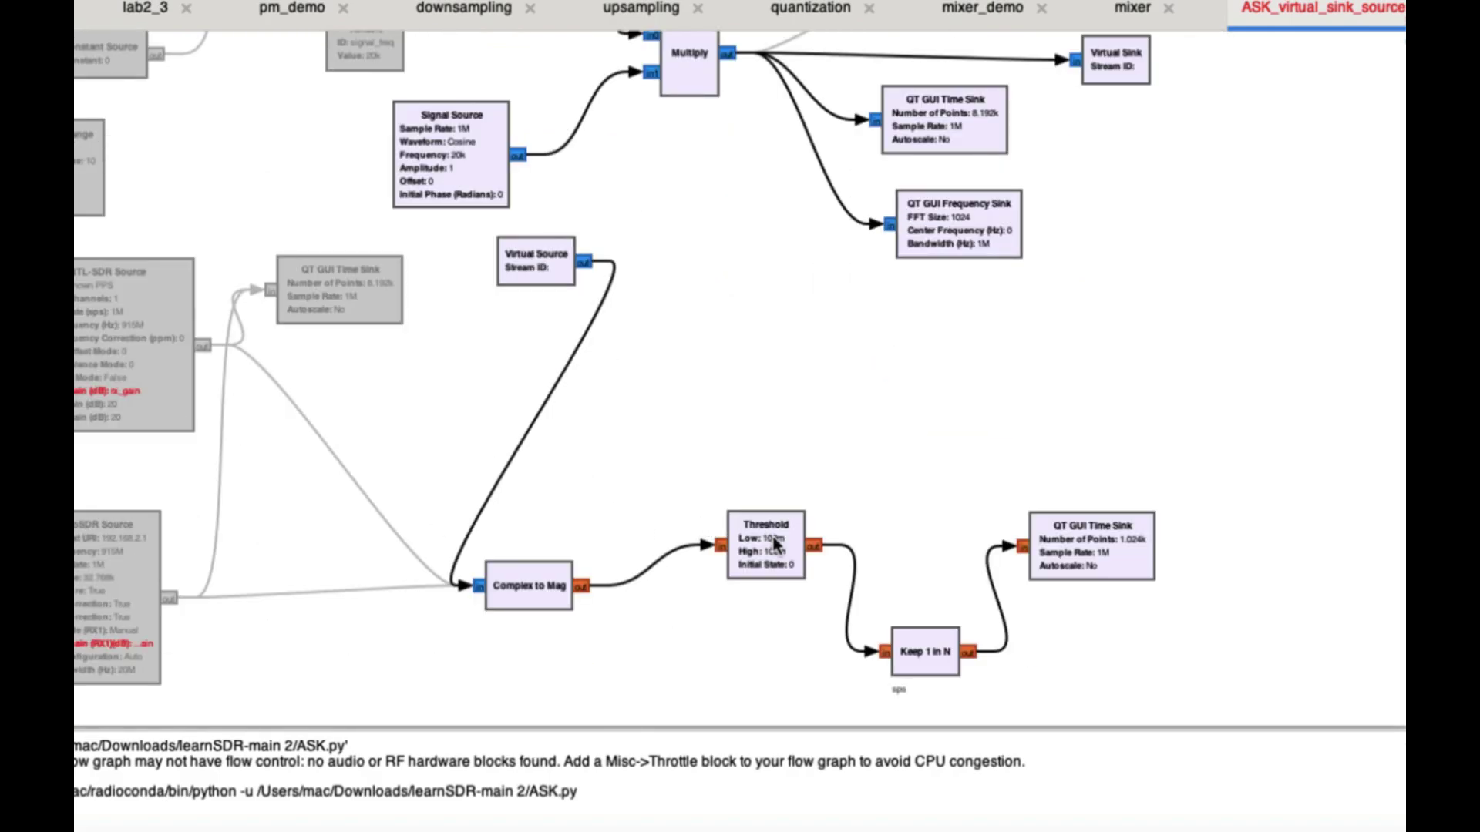
{"action": "double_click", "coordinate": [922, 654]}
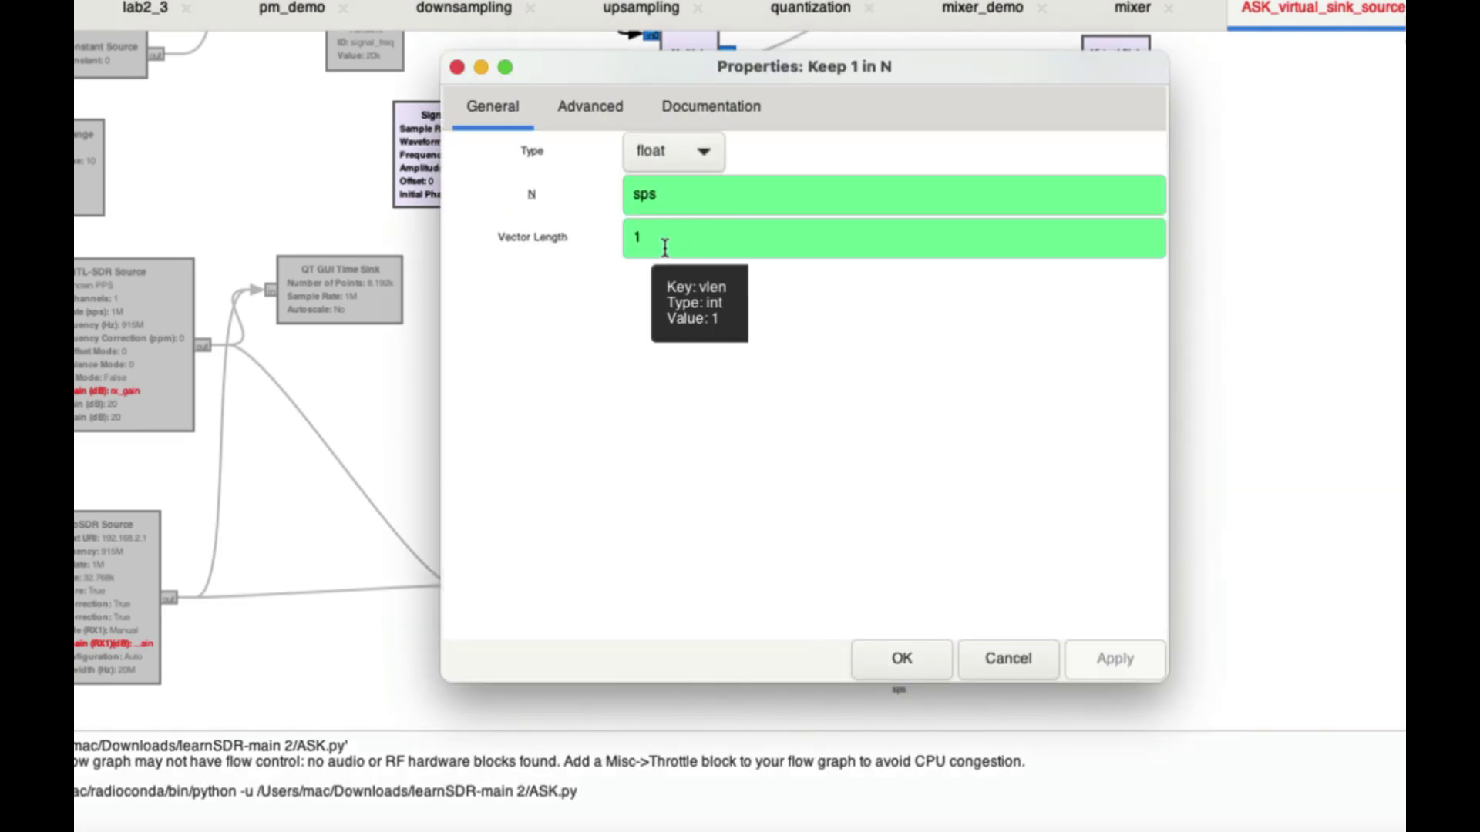
{"action": "left_click", "coordinate": [457, 68]}
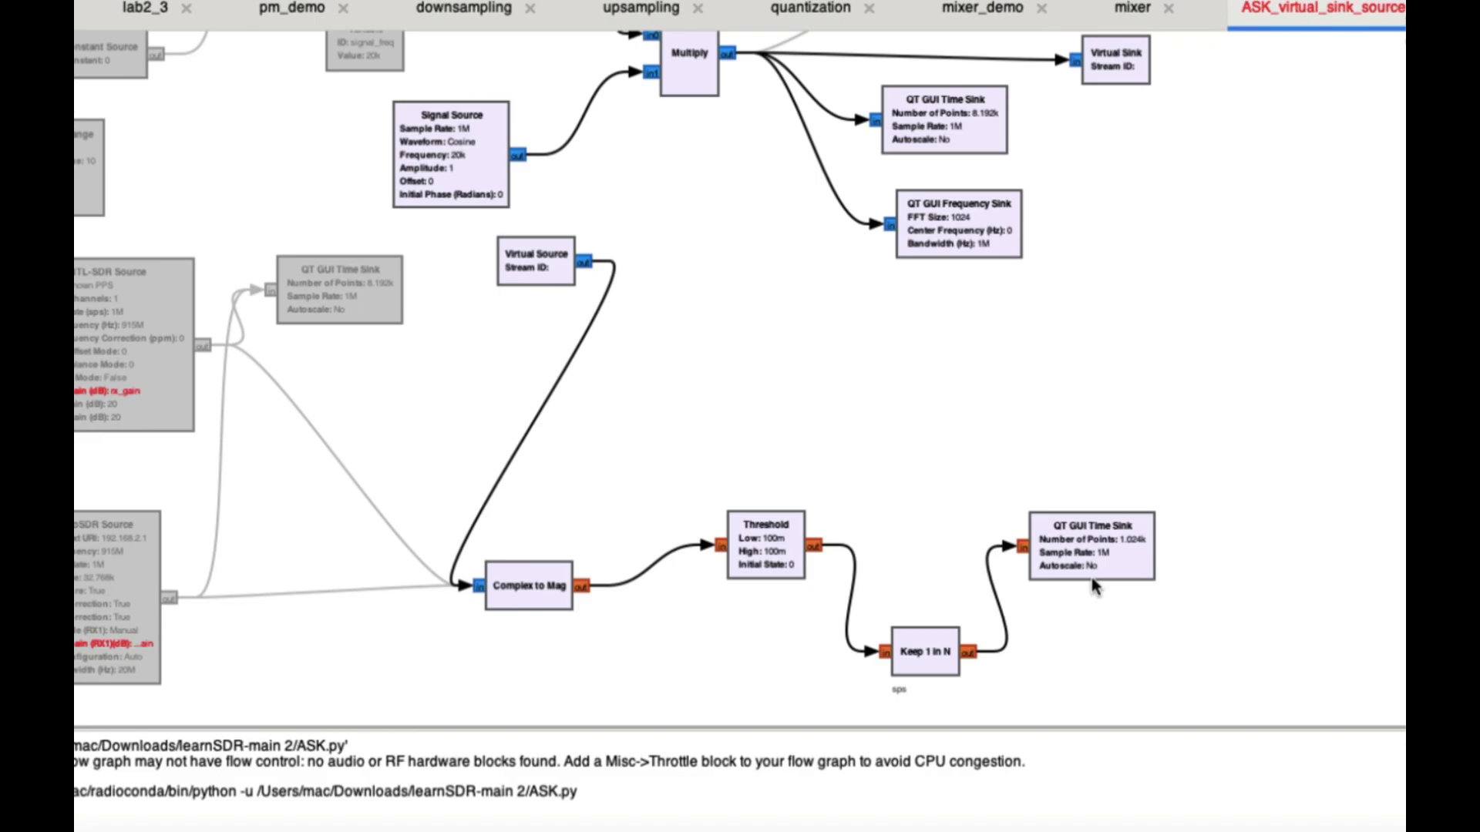
{"action": "scroll", "coordinate": [1021, 455], "scroll_direction": "up", "scroll_amount": 5}
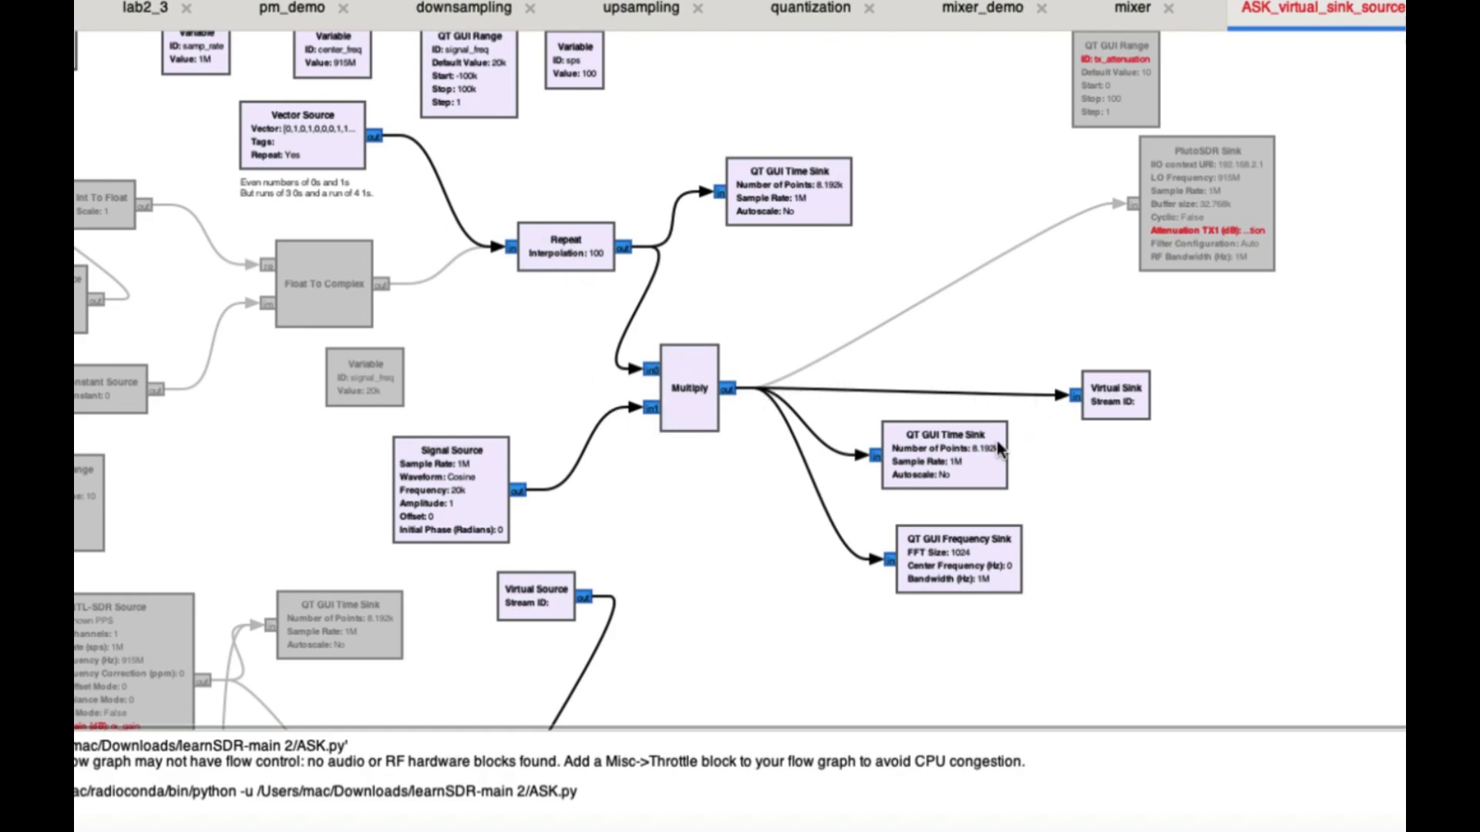
{"action": "scroll", "coordinate": [948, 515], "scroll_direction": "down", "scroll_amount": 5}
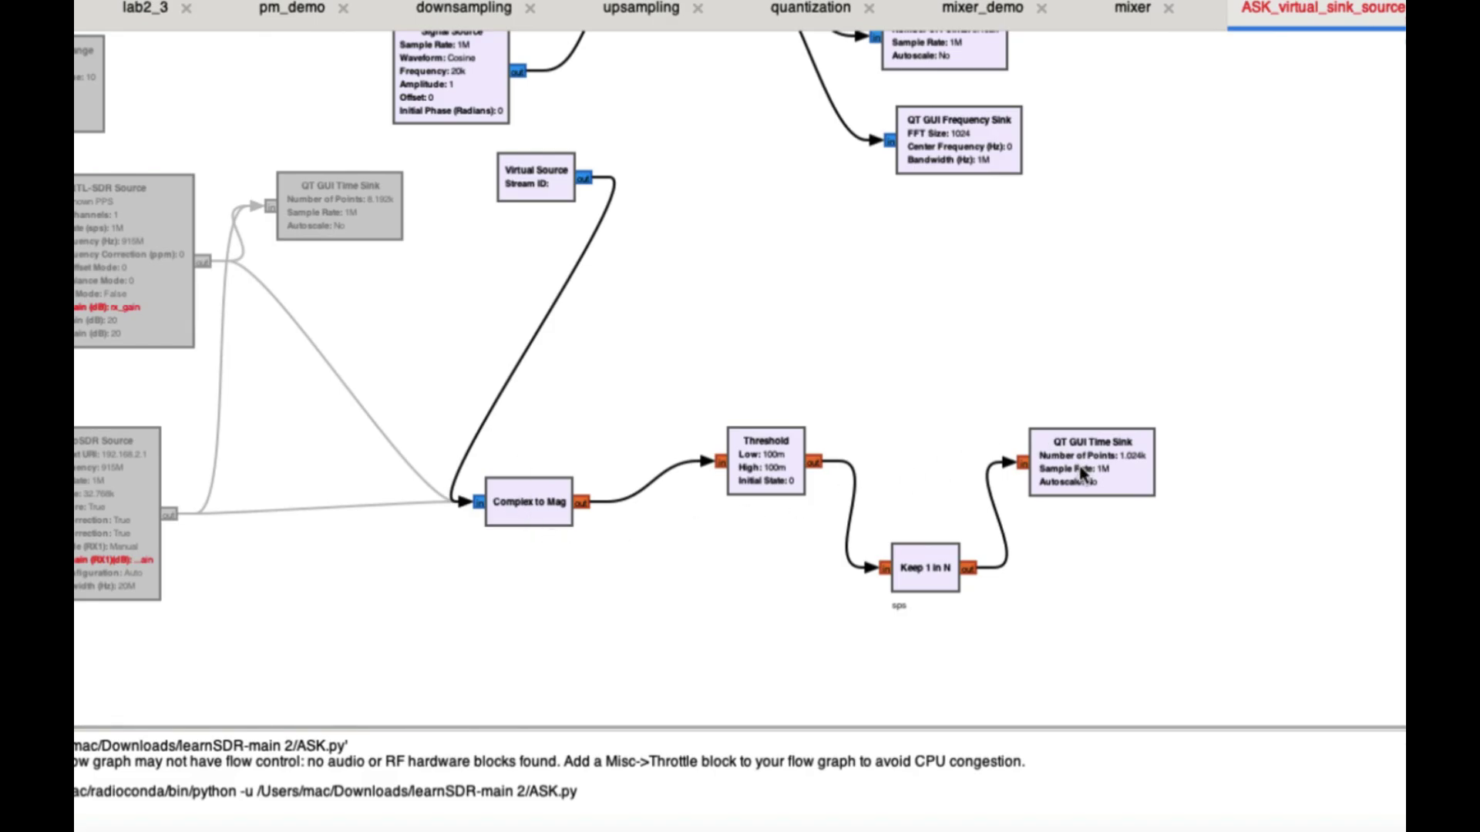
{"action": "scroll", "coordinate": [999, 358], "scroll_direction": "up", "scroll_amount": 5}
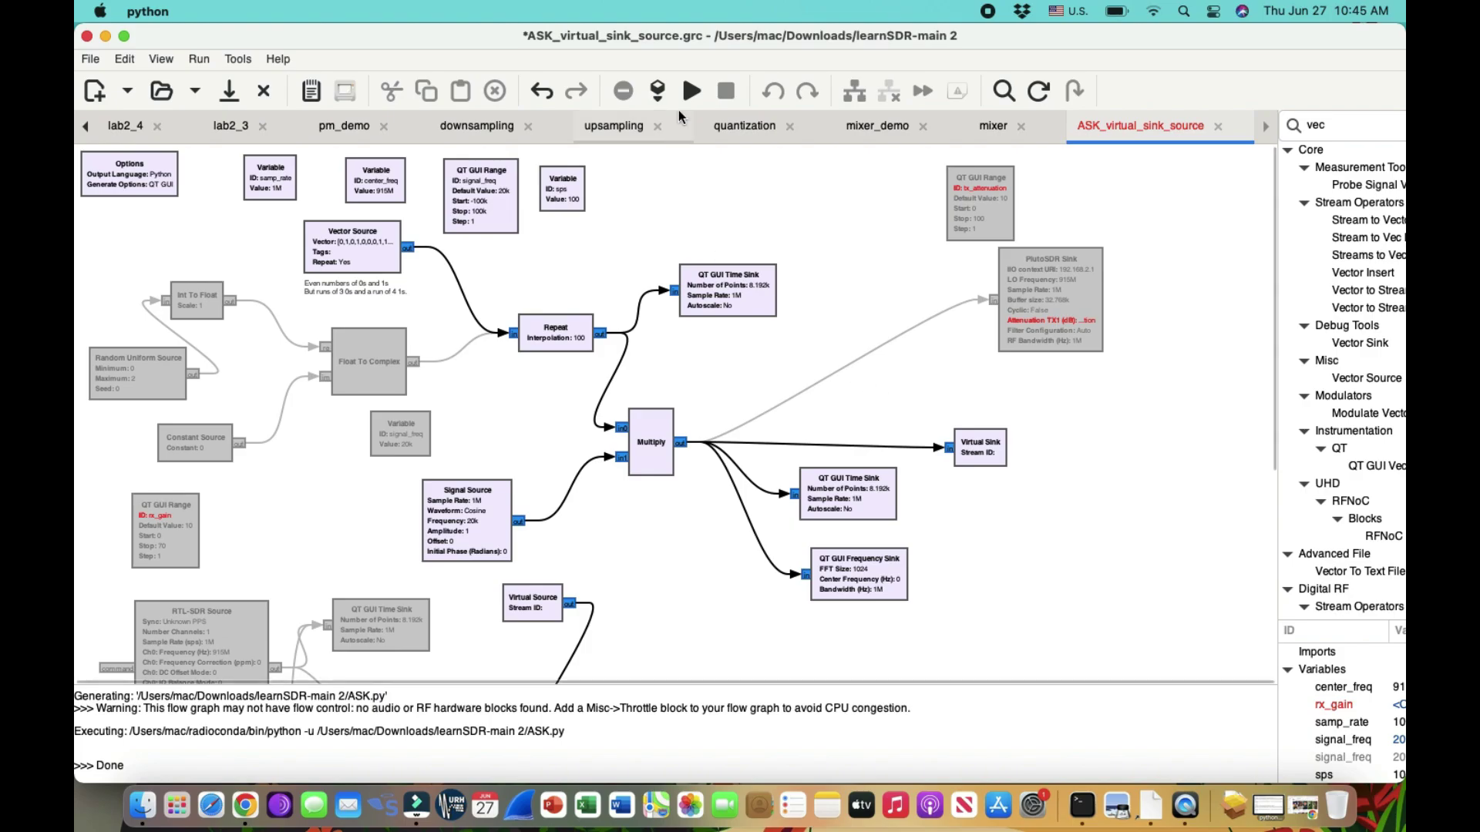
- Save, generate and run the ASK flowgraph, then check the top plot's options menu
{"action": "left_click", "coordinate": [691, 91]}
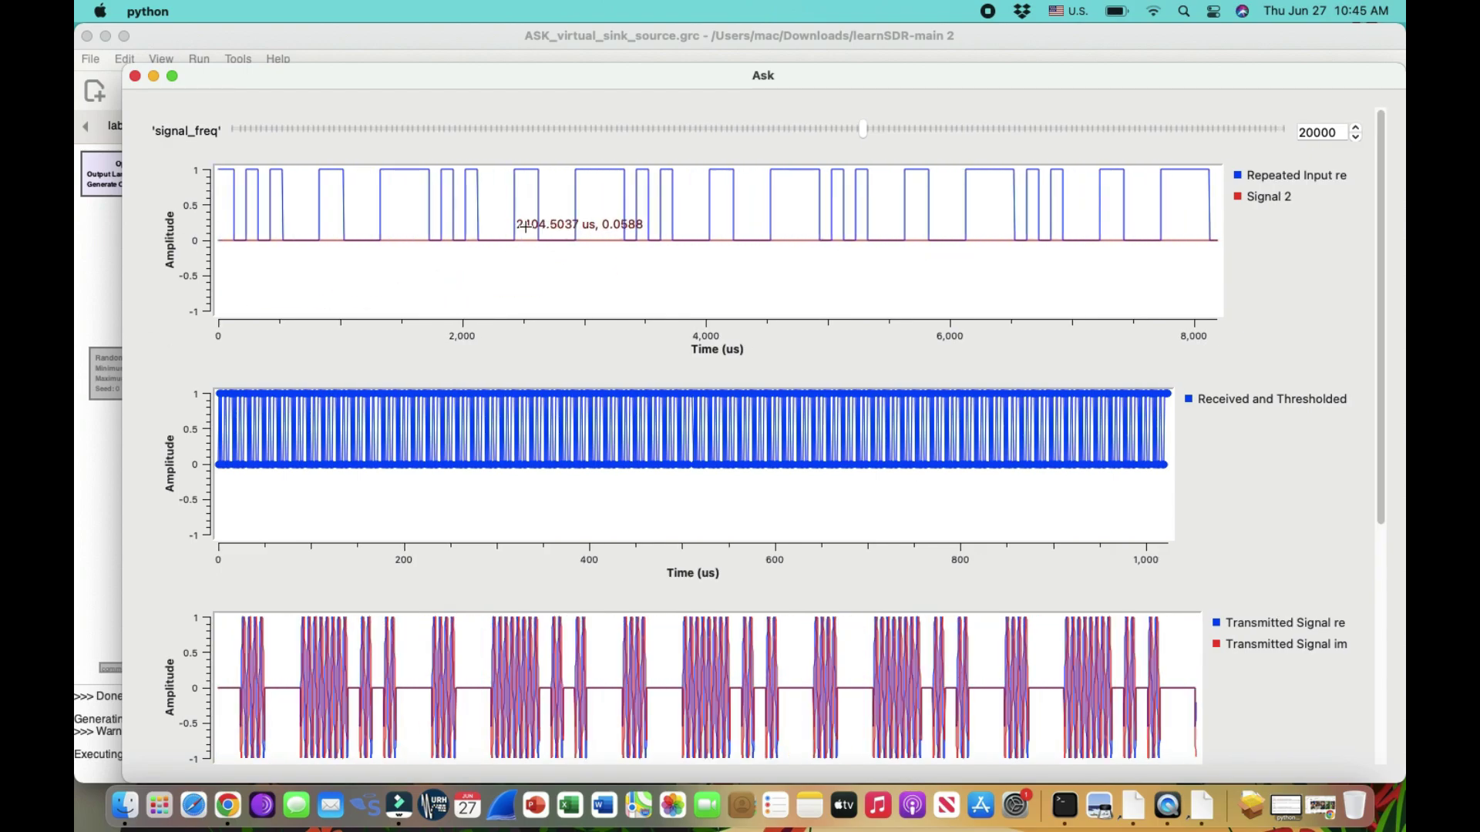
{"action": "right_click", "coordinate": [552, 205]}
{"action": "left_click", "coordinate": [565, 215]}
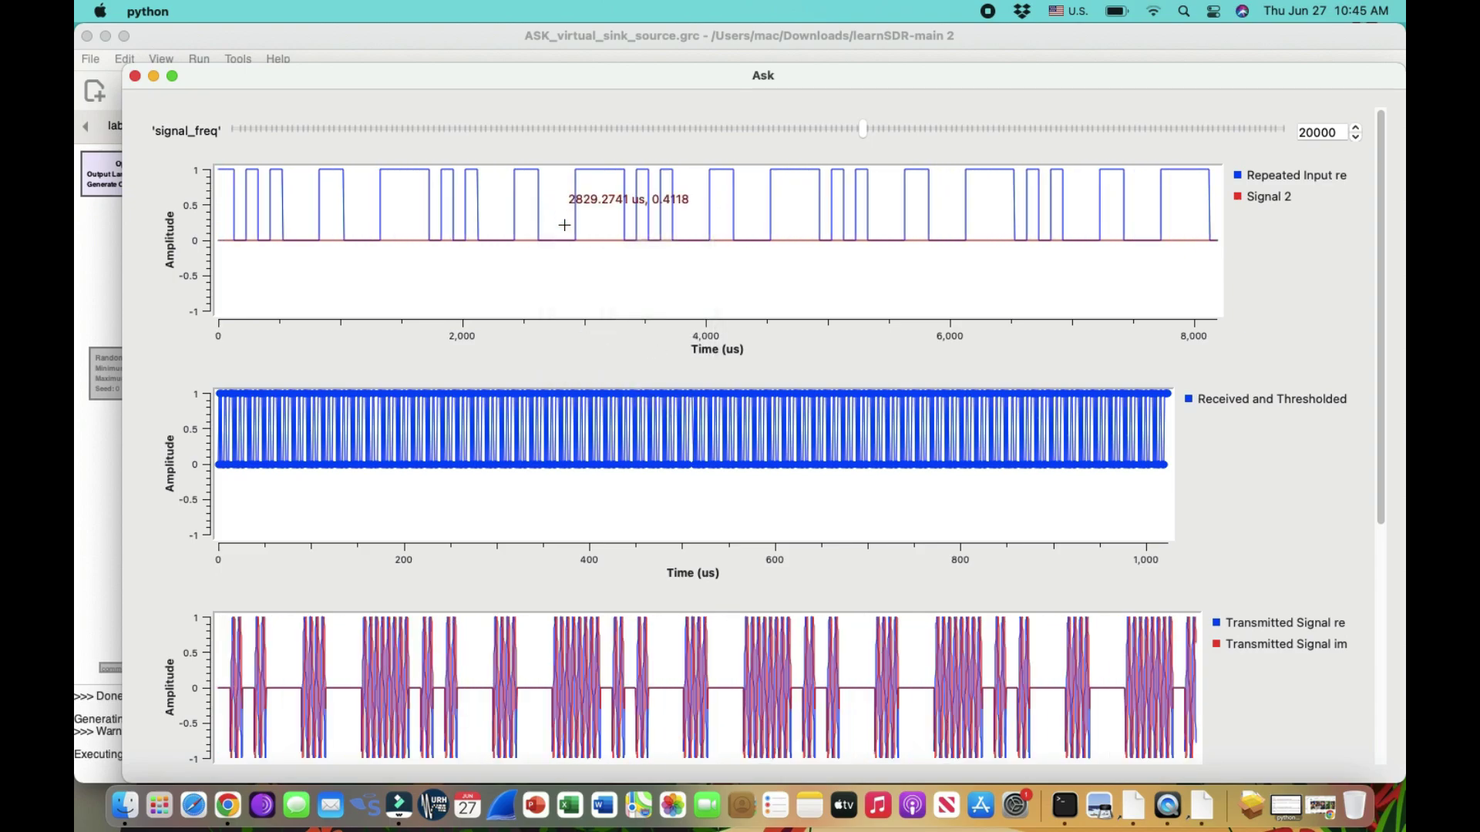
- Move the Ask plot window aside and return to the flowgraph editor
{"action": "mouse_move", "coordinate": [378, 87]}
{"action": "left_mouse_down"}
{"action": "mouse_move", "coordinate": [579, 59]}
{"action": "mouse_move", "coordinate": [394, 69]}
{"action": "left_mouse_up"}
{"action": "left_click_drag", "start_coordinate": [610, 75], "coordinate": [894, 93]}
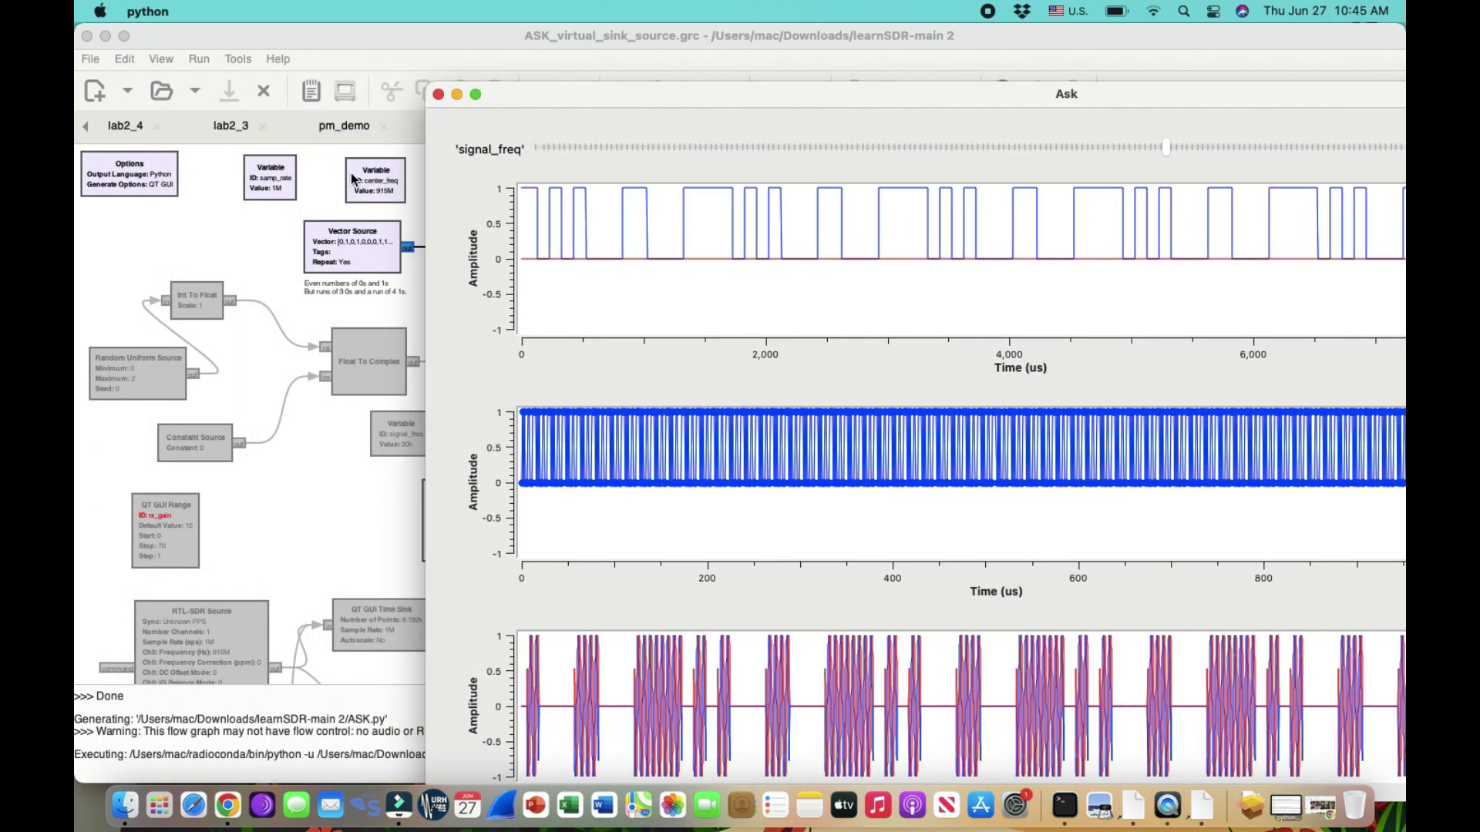
{"action": "left_click", "coordinate": [358, 249]}
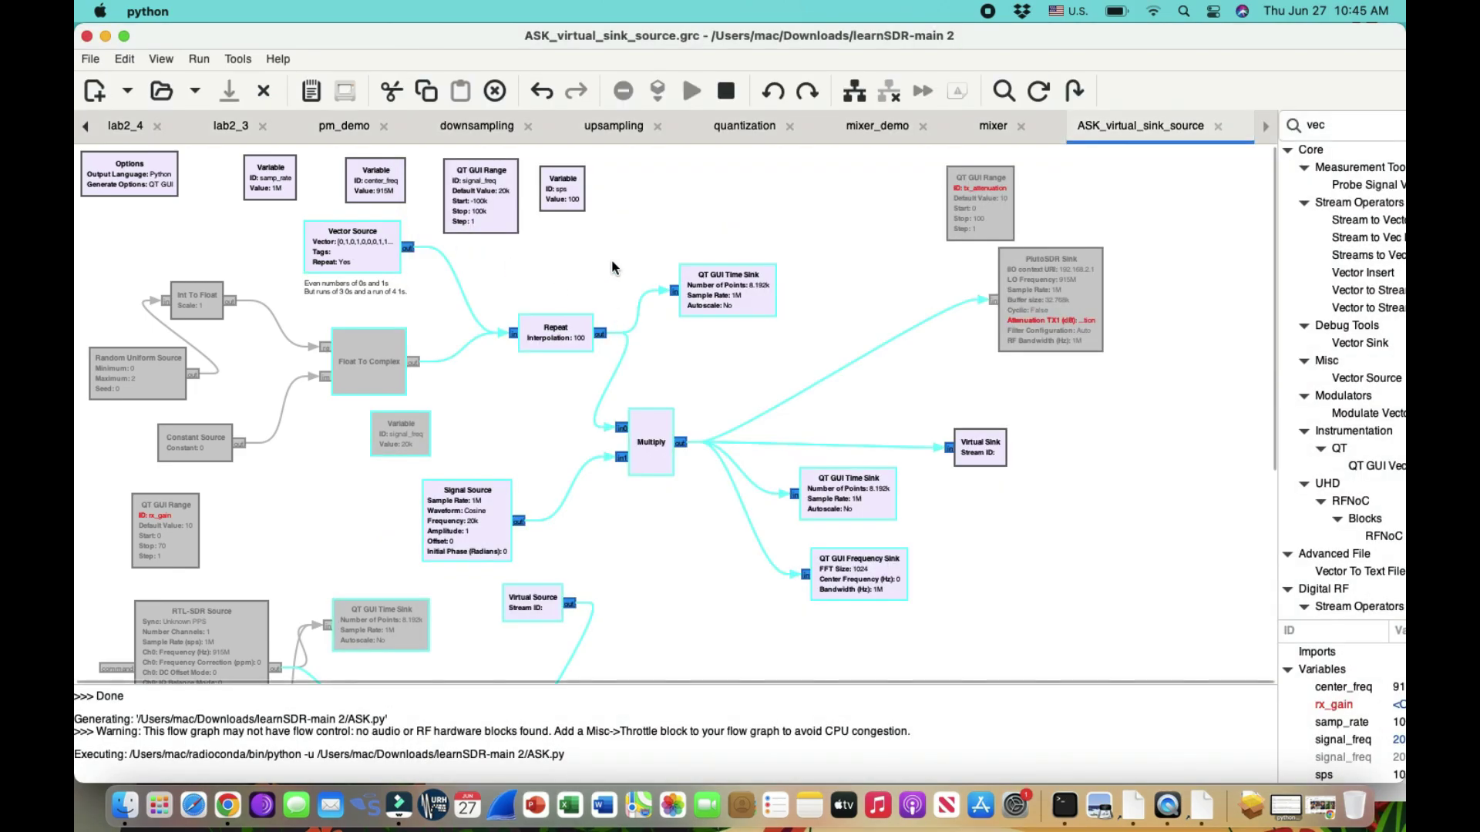
- Open the Vector Source properties with the repeating [0,1,0,1,0,0,0,1,1,0,0,0,1,1,1,1] vector and move them left
{"action": "double_click", "coordinate": [350, 249]}
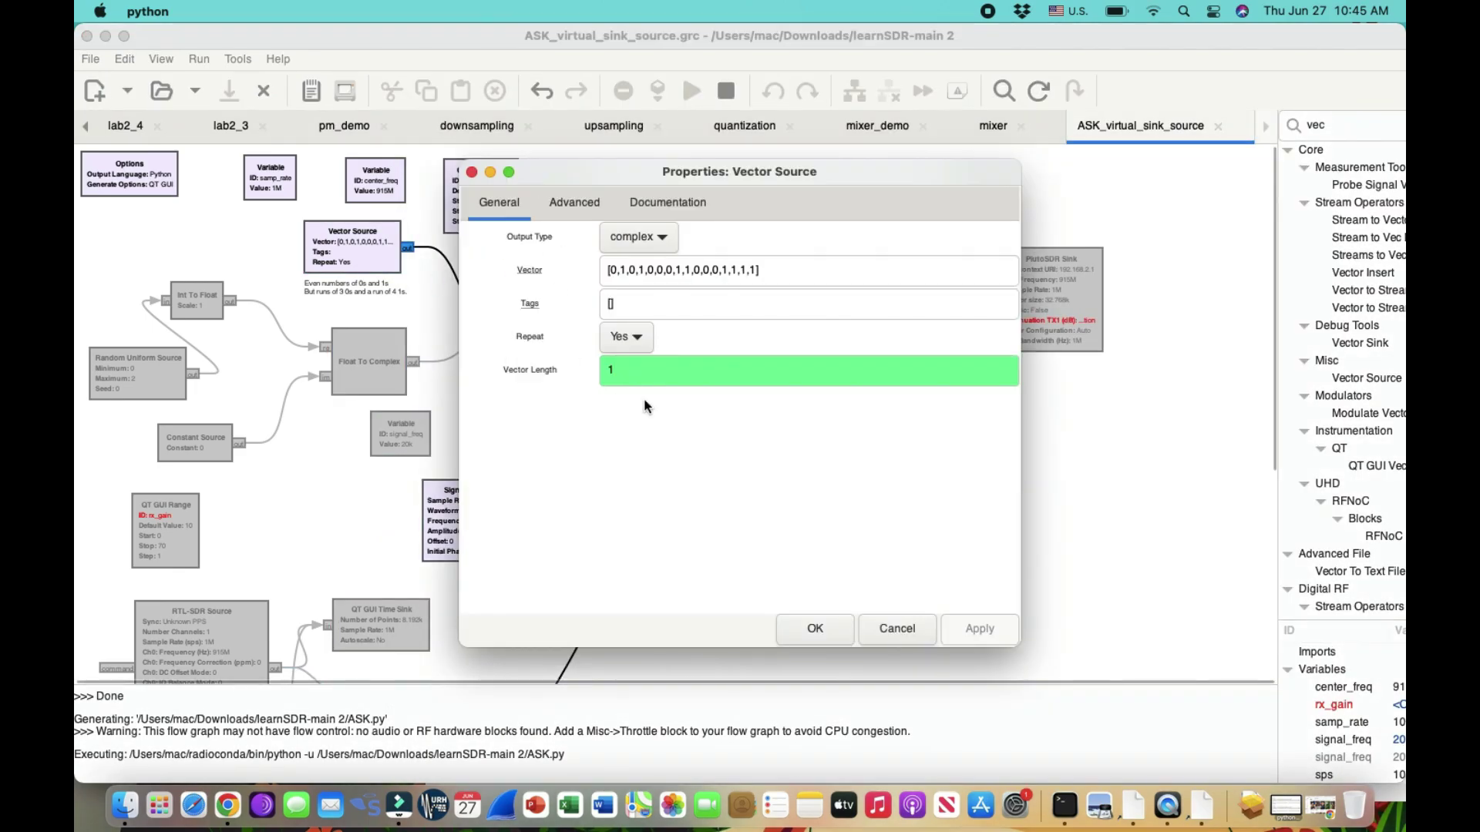
{"action": "key", "text": "super+Tab"}
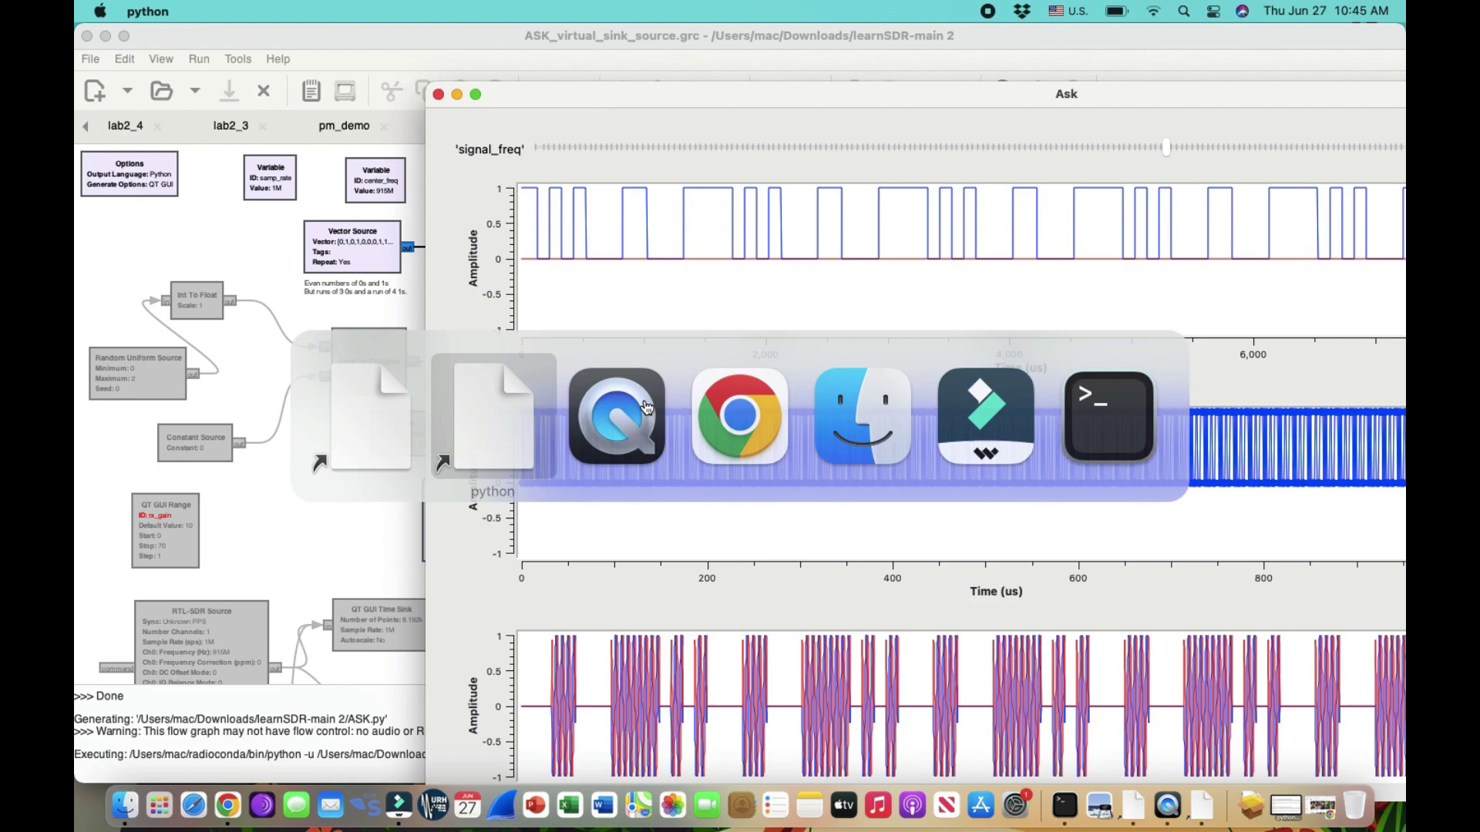
{"action": "left_click_drag", "start_coordinate": [841, 94], "coordinate": [1104, 110]}
{"action": "left_click_drag", "start_coordinate": [634, 169], "coordinate": [199, 127]}
- Bring the live Ask plot window back and place it beside the properties
{"action": "key", "text": "super+Tab"}
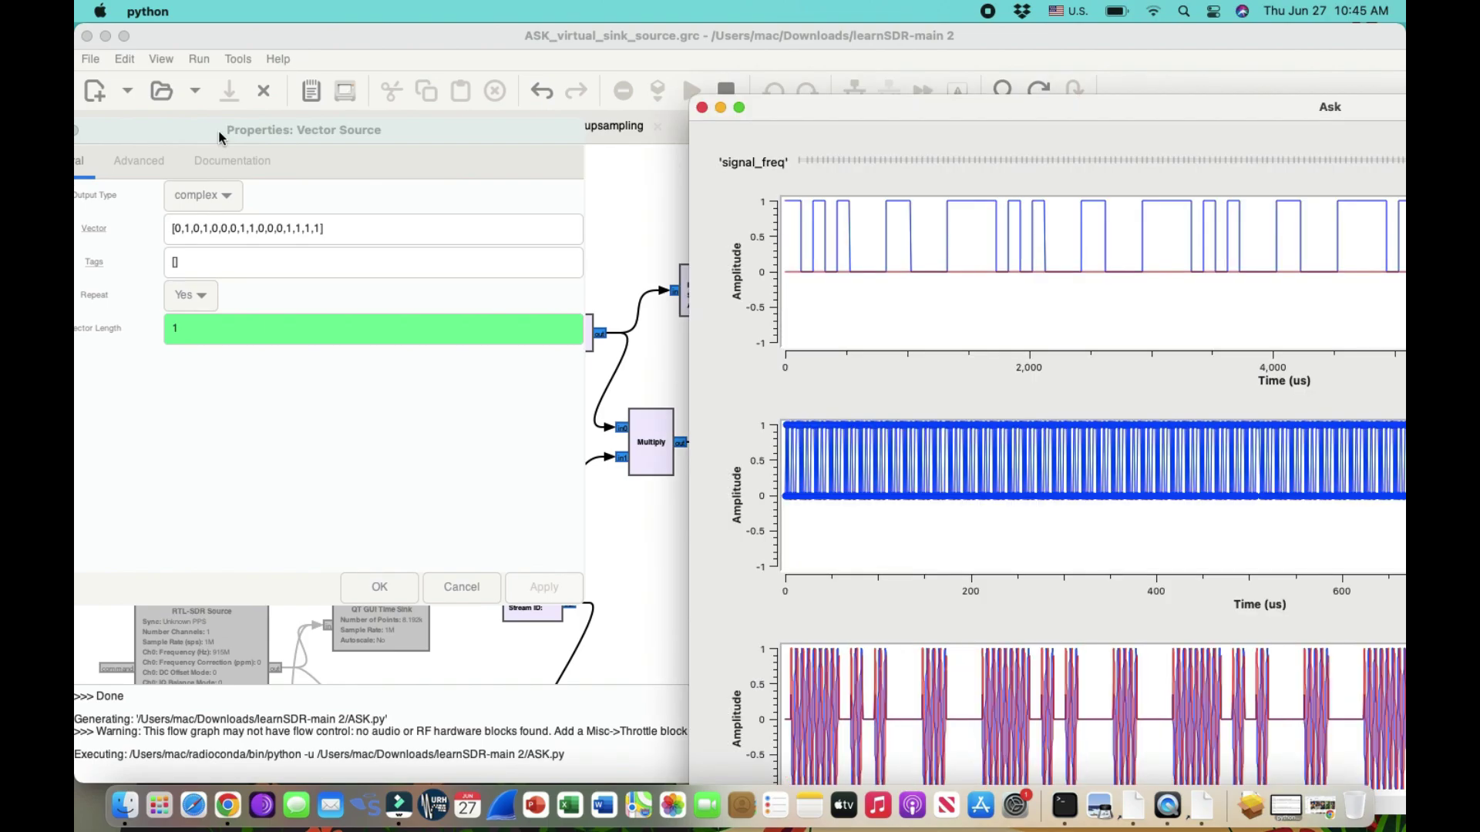
{"action": "left_click_drag", "start_coordinate": [882, 113], "coordinate": [819, 100]}
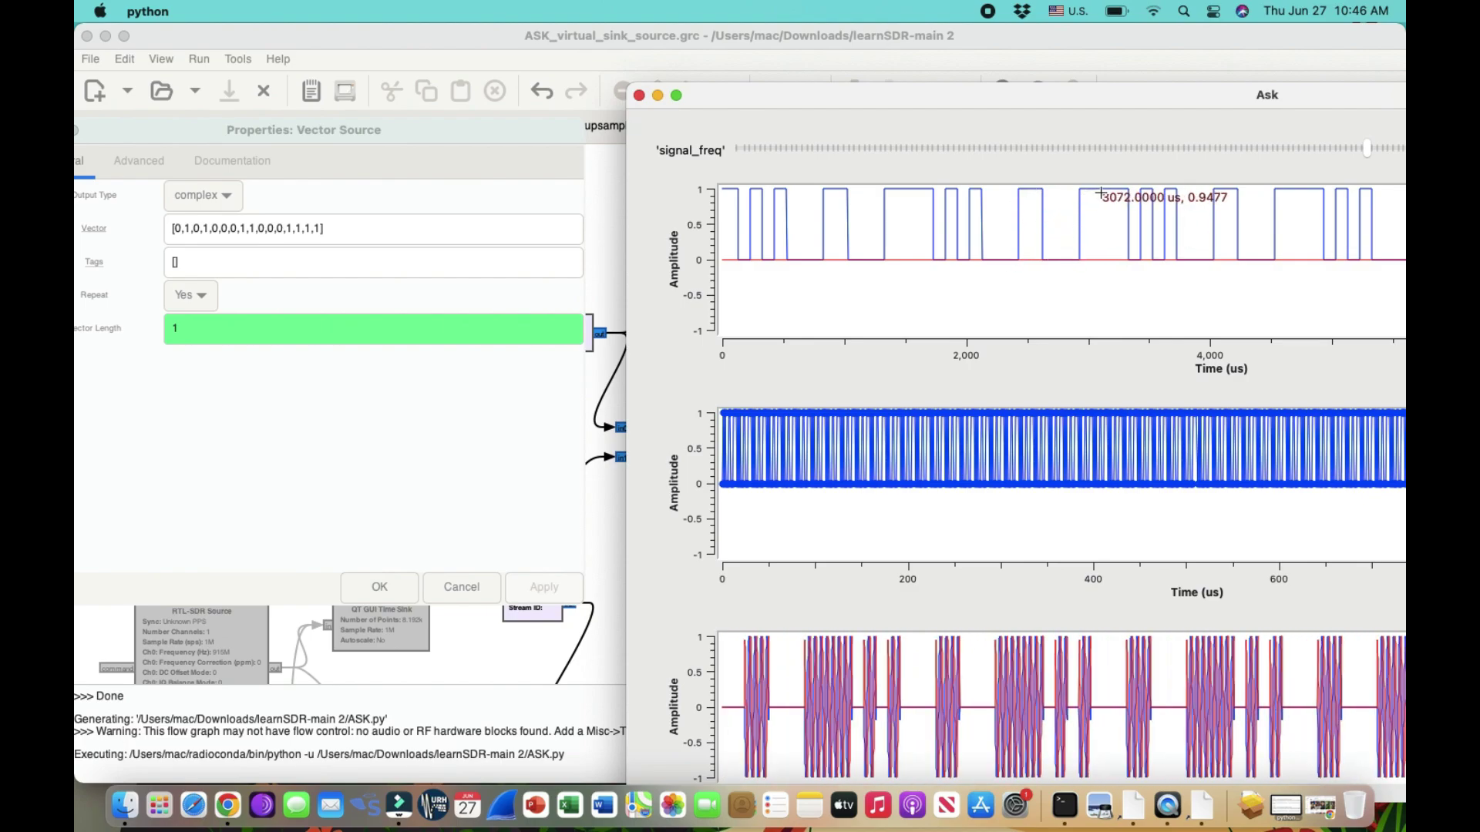
{"action": "left_click_drag", "start_coordinate": [1094, 98], "coordinate": [707, 44]}
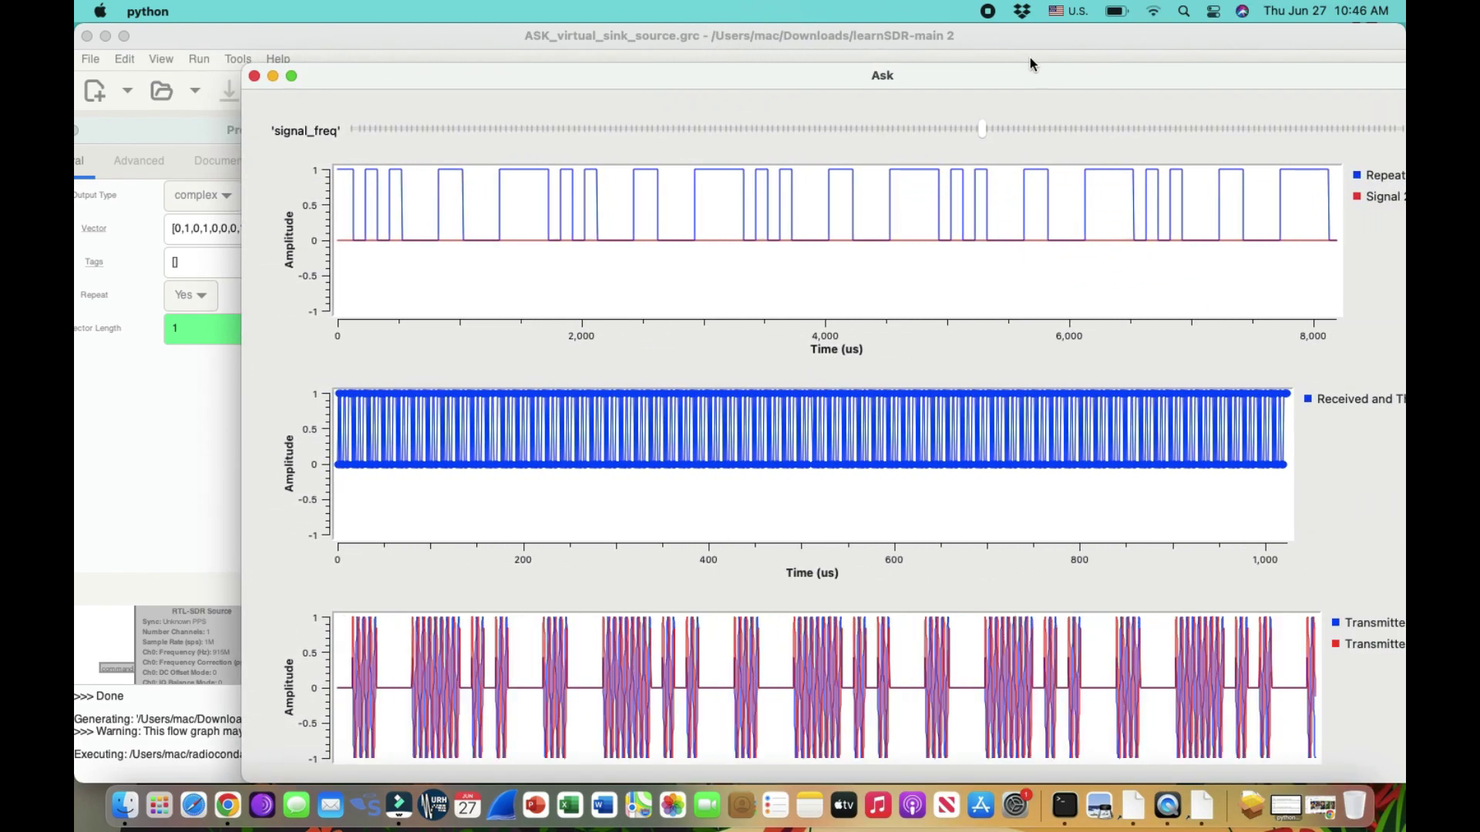
- Zoom the recovered-bits plot to about 295–505 us, then further to individual samples
{"action": "left_click_drag", "start_coordinate": [1028, 77], "coordinate": [938, 17]}
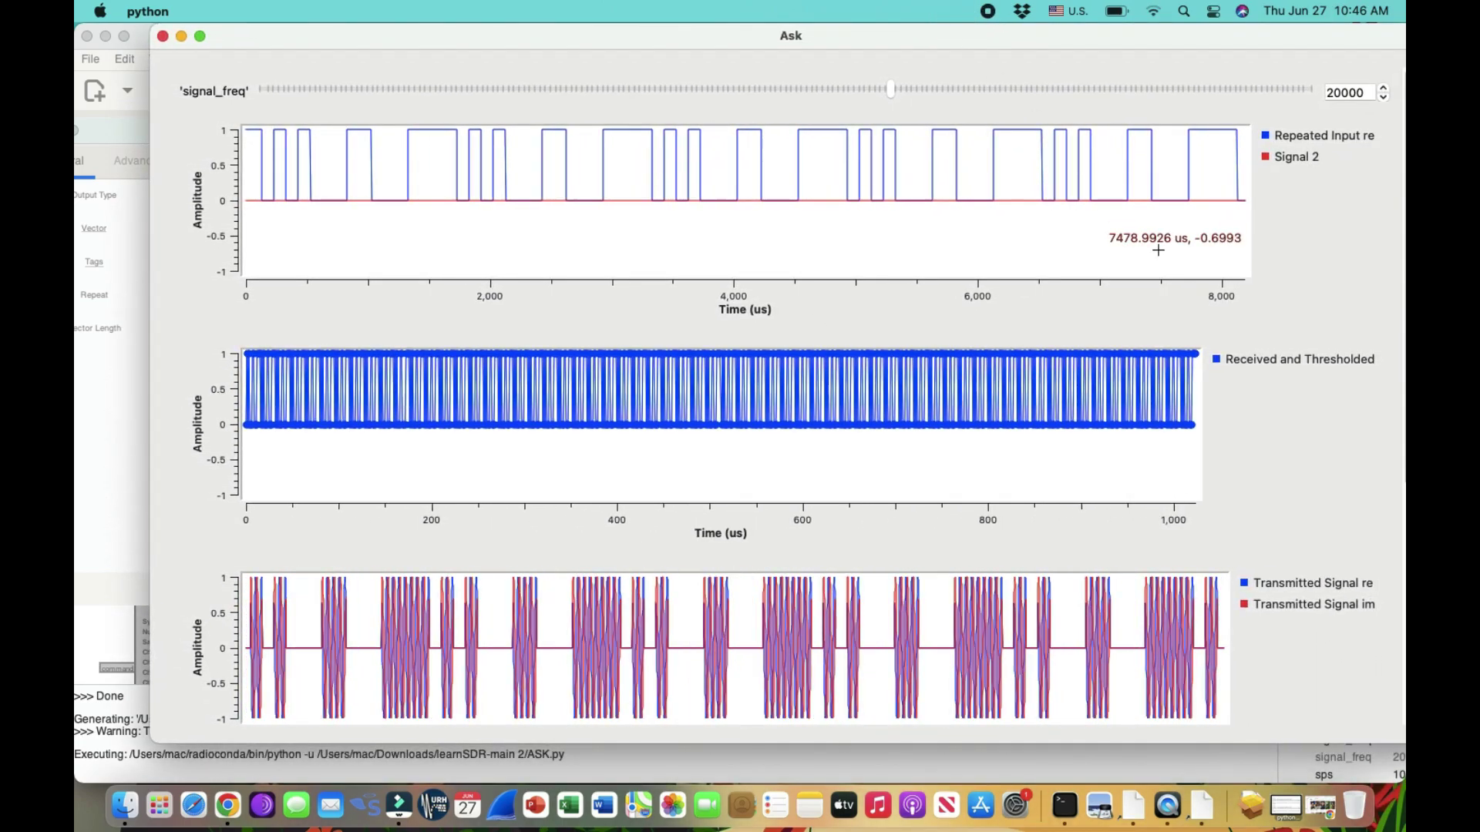
{"action": "scroll", "coordinate": [1001, 378], "scroll_direction": "down", "scroll_amount": 3}
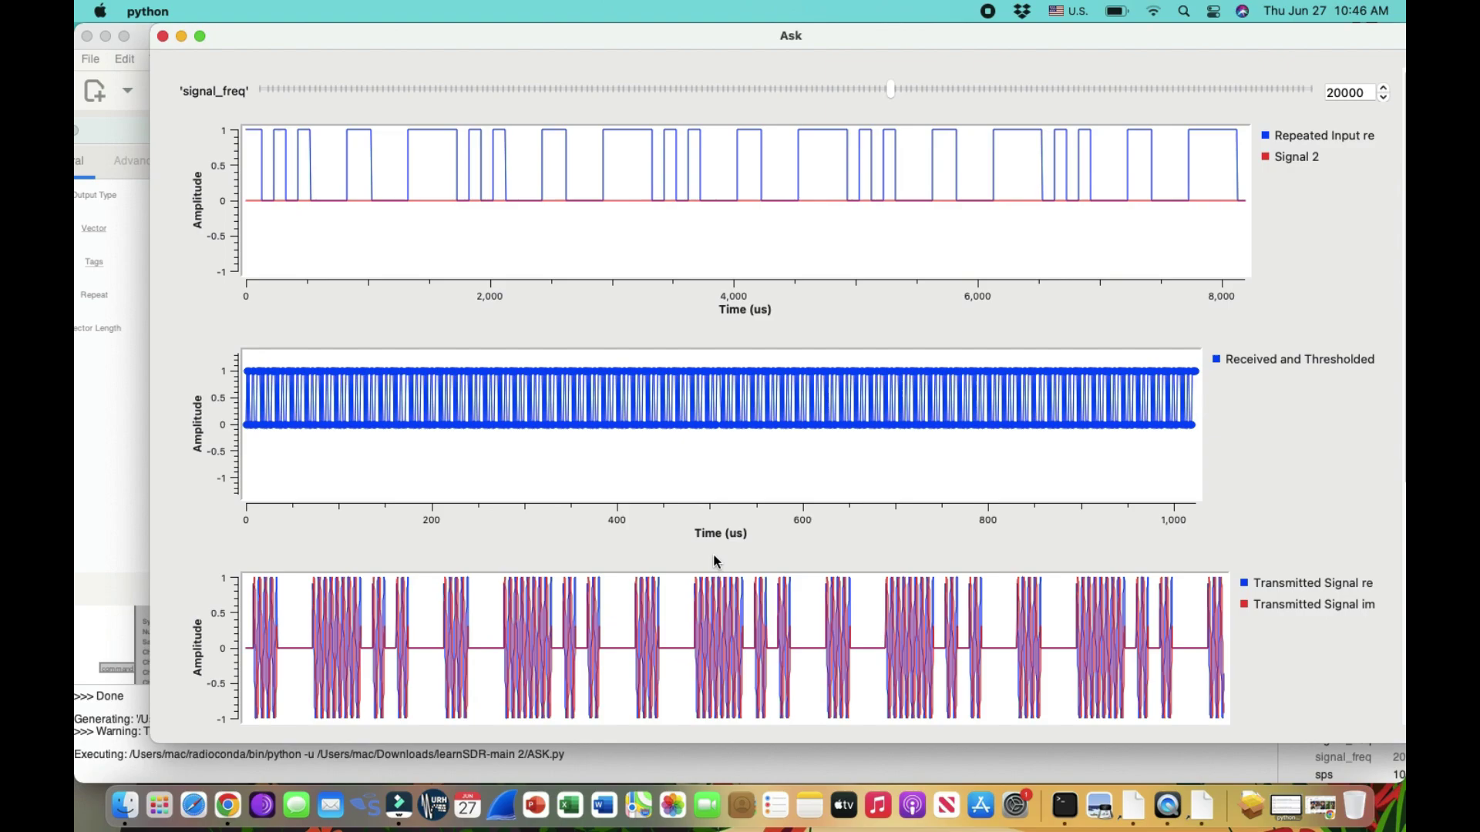
{"action": "left_click_drag", "start_coordinate": [519, 359], "coordinate": [710, 456]}
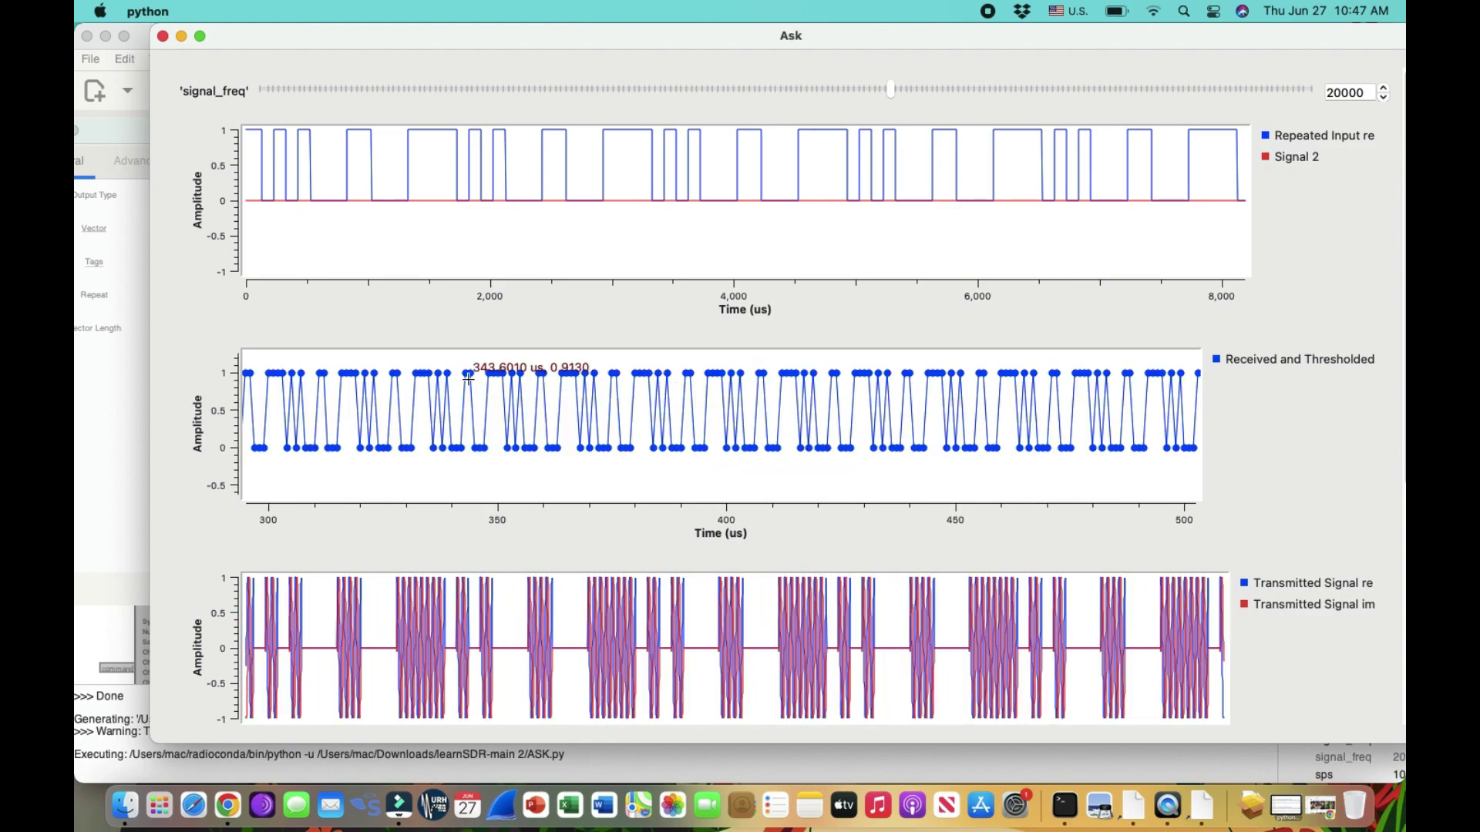
{"action": "left_click_drag", "start_coordinate": [315, 353], "coordinate": [707, 489]}
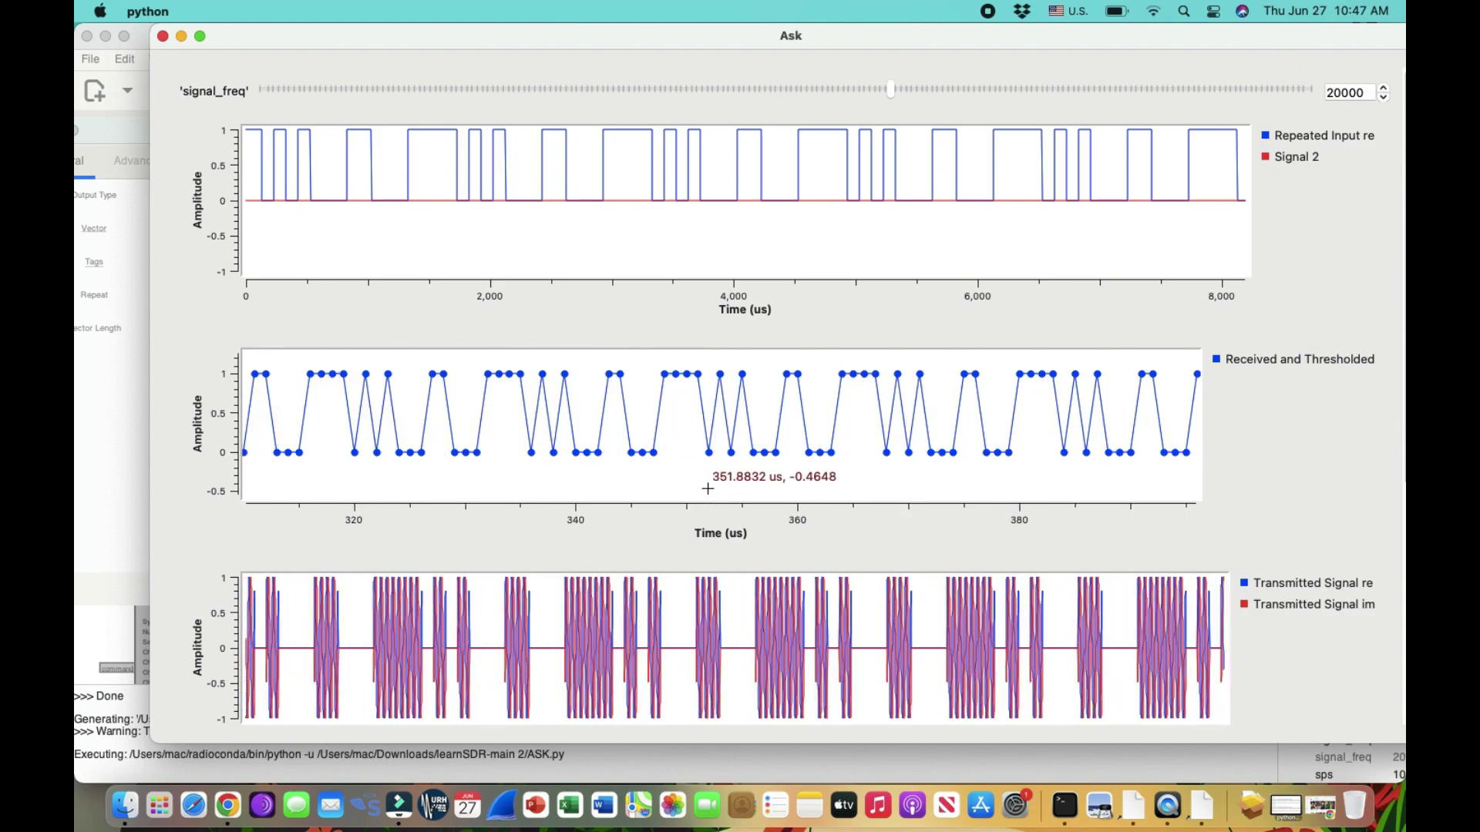
{"action": "right_click", "coordinate": [930, 657]}
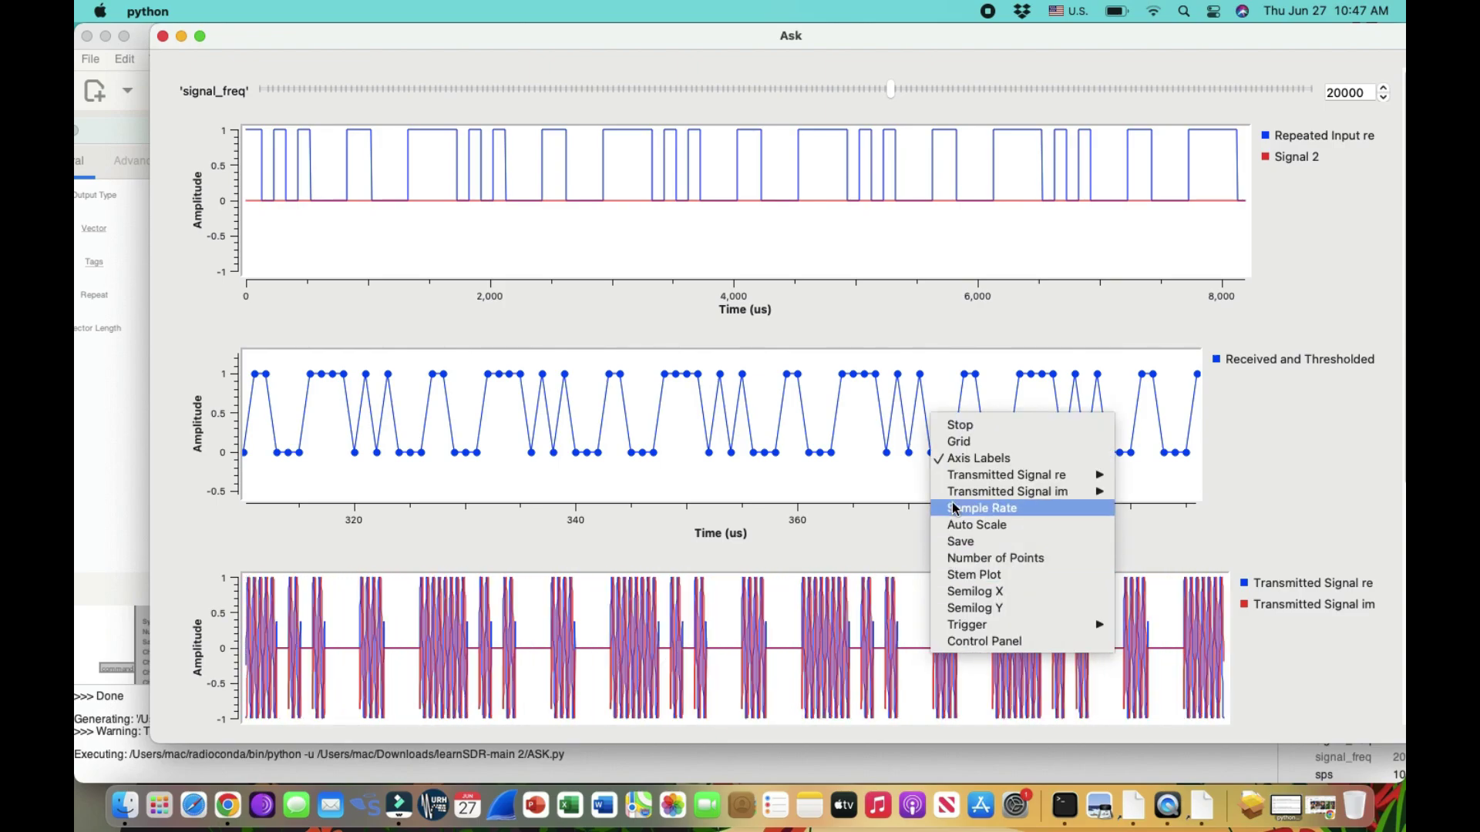
{"action": "left_click", "coordinate": [960, 425]}
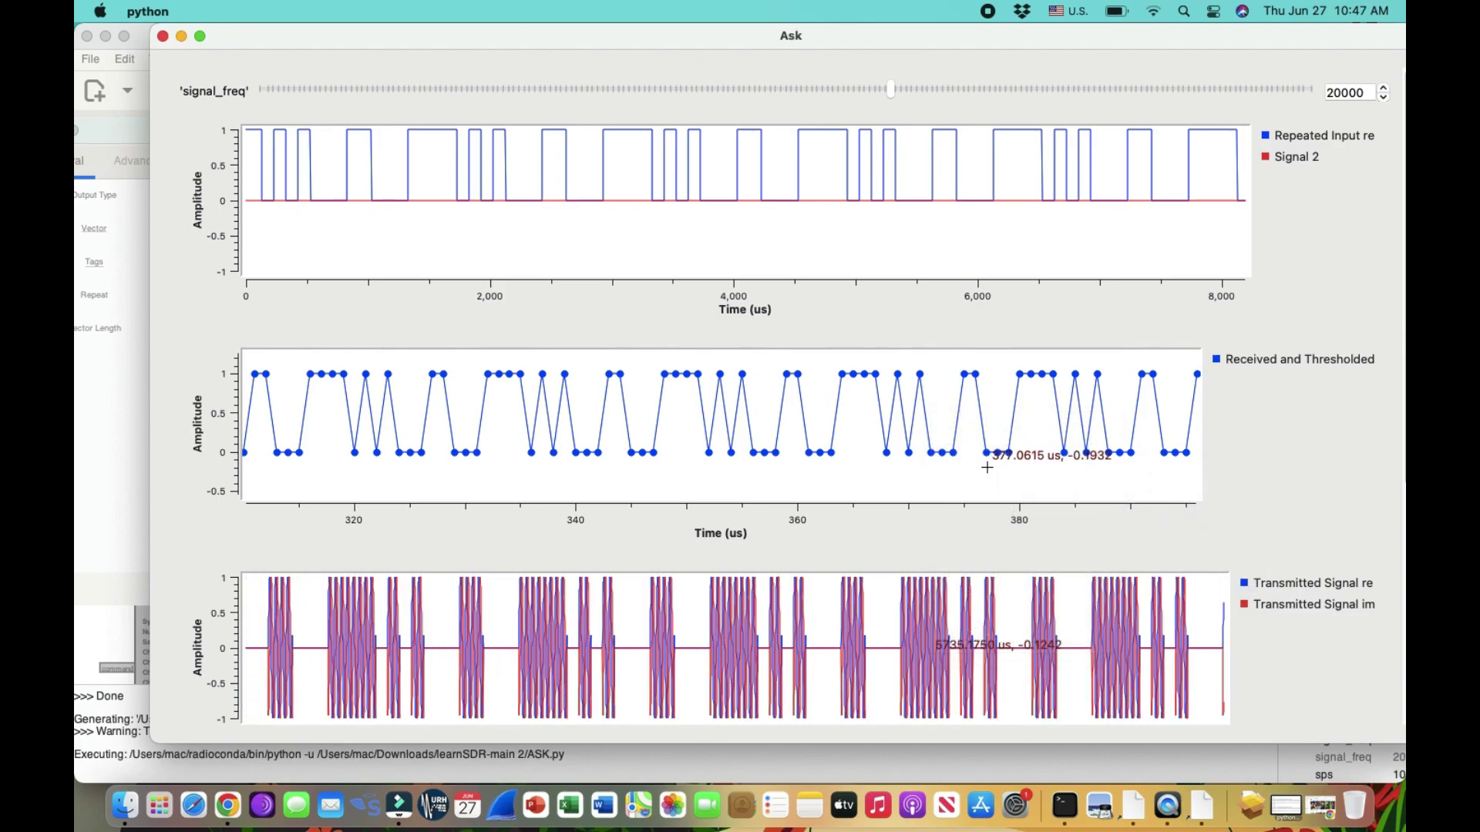
- Move the plots aside so the flowgraph and Vector Source properties come forward
{"action": "scroll", "coordinate": [1202, 501], "scroll_direction": "down", "scroll_amount": 2}
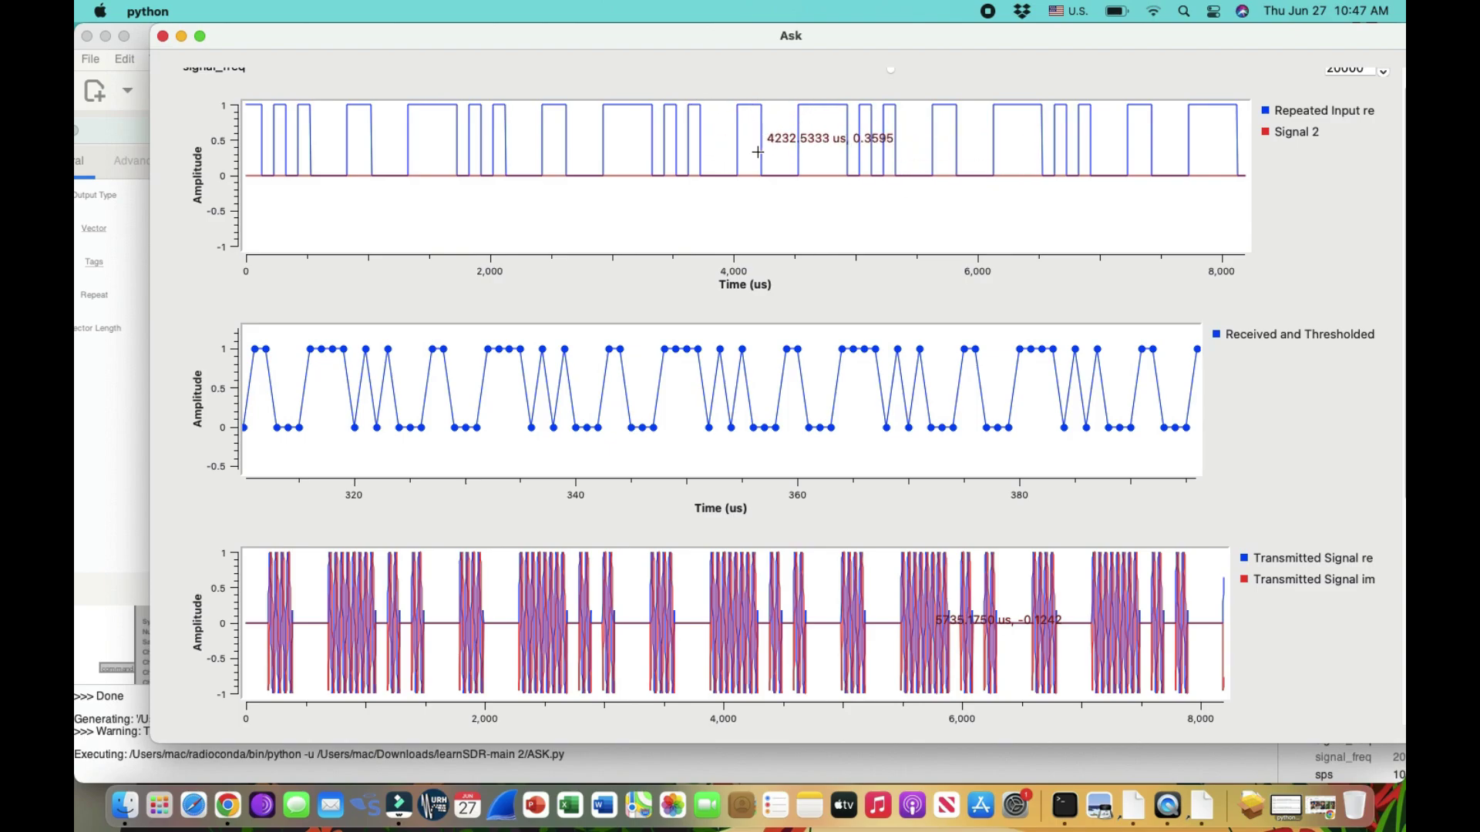
{"action": "left_click_drag", "start_coordinate": [610, 45], "coordinate": [929, 148]}
{"action": "left_click", "coordinate": [311, 447]}
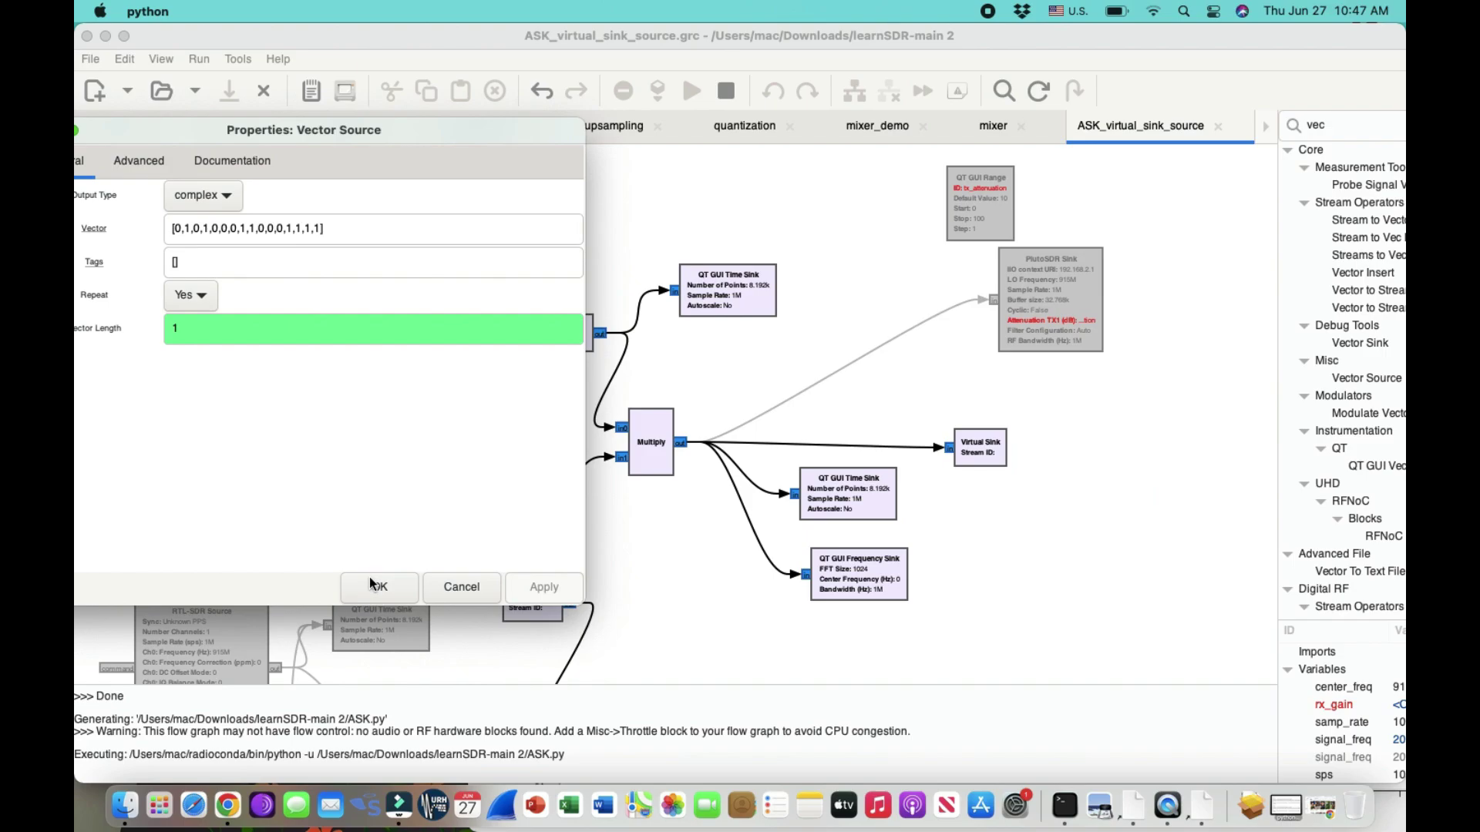
- Confirm the Vector Source settings and place the running Ask plots over the flowgraph editor
{"action": "key", "text": "Return"}
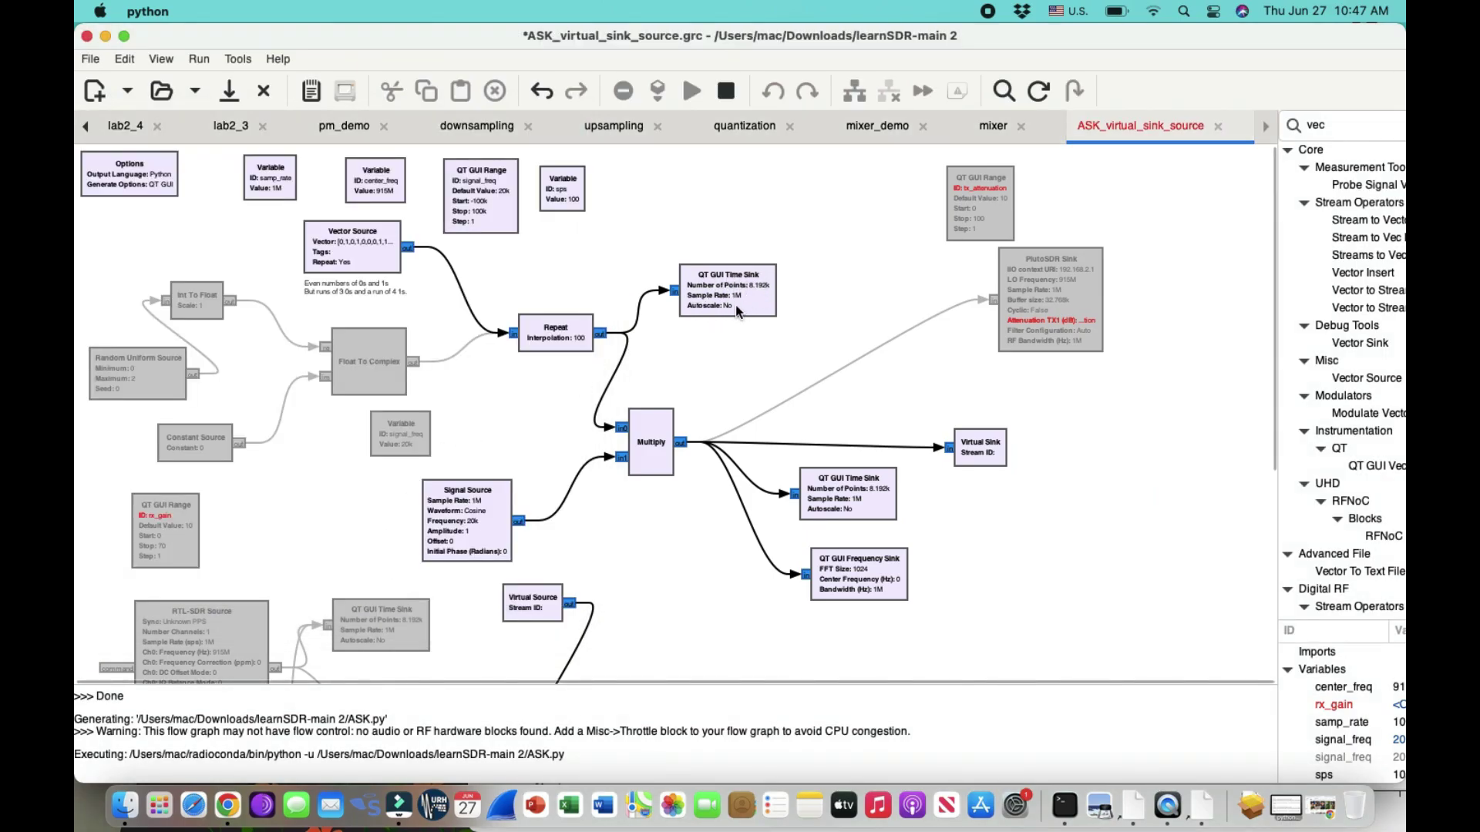
{"action": "key", "text": "super+Tab"}
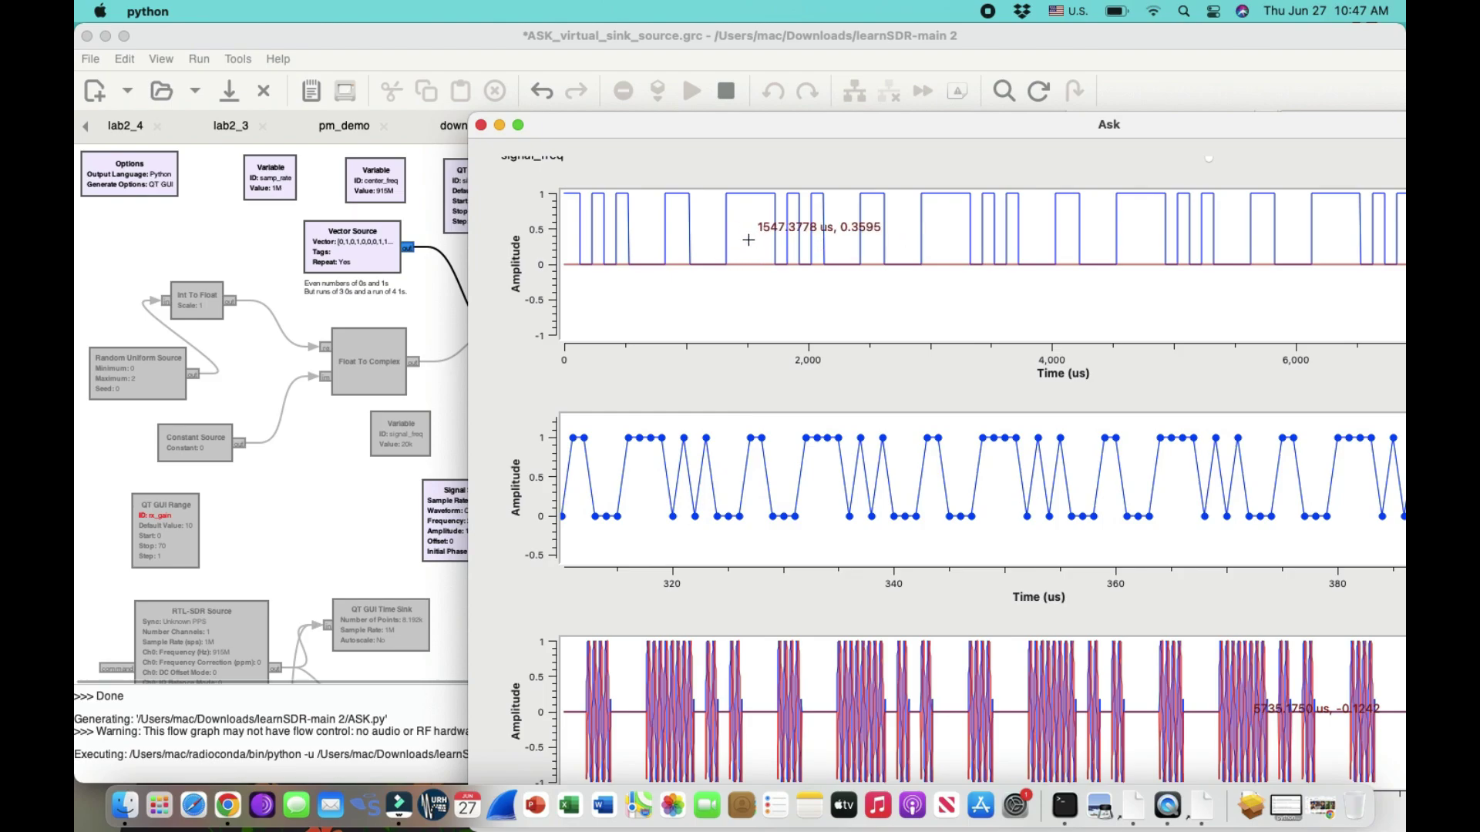
{"action": "key", "text": "super+Tab"}
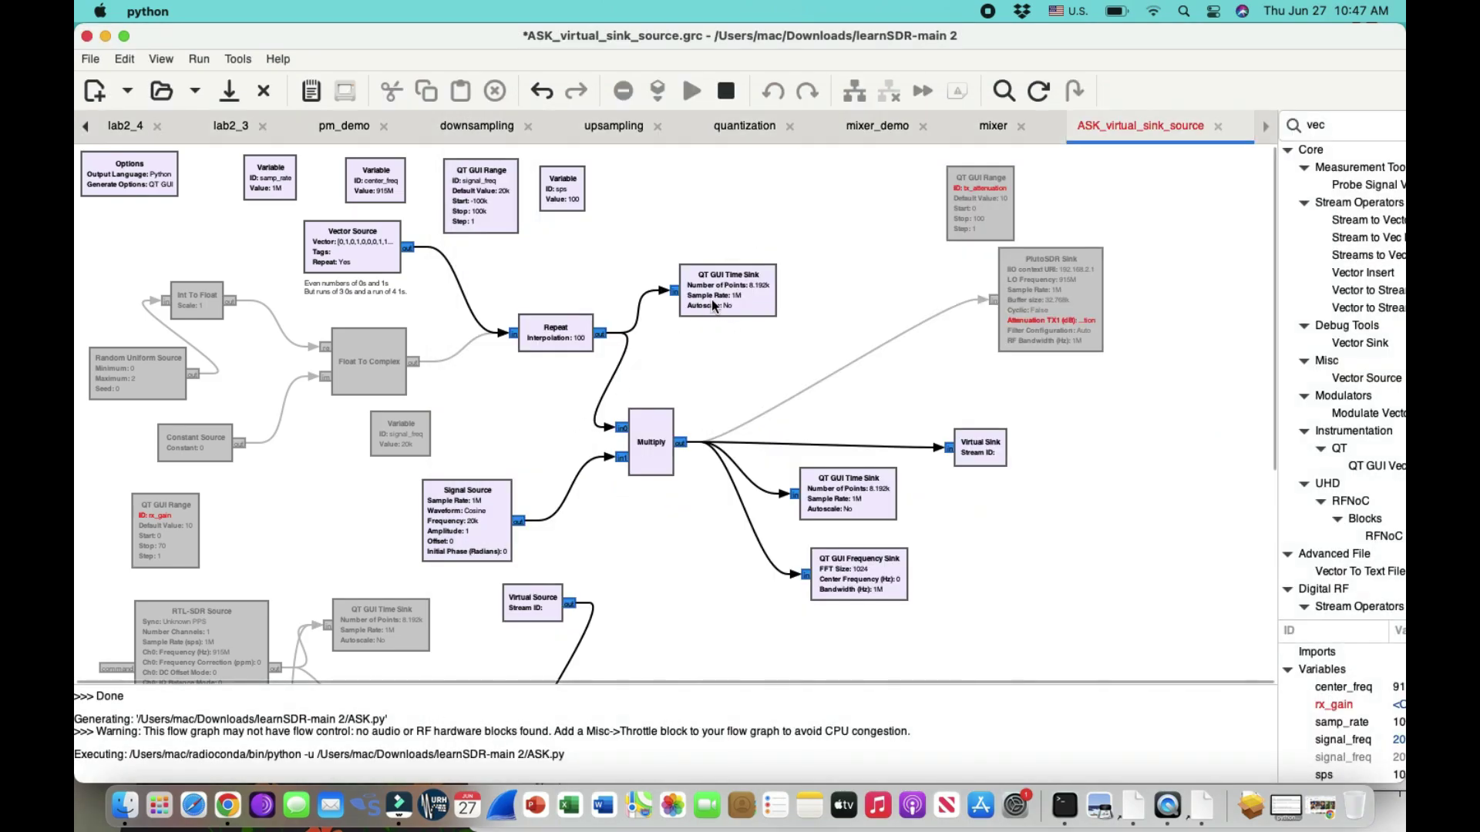
{"action": "key", "text": "super+Tab"}
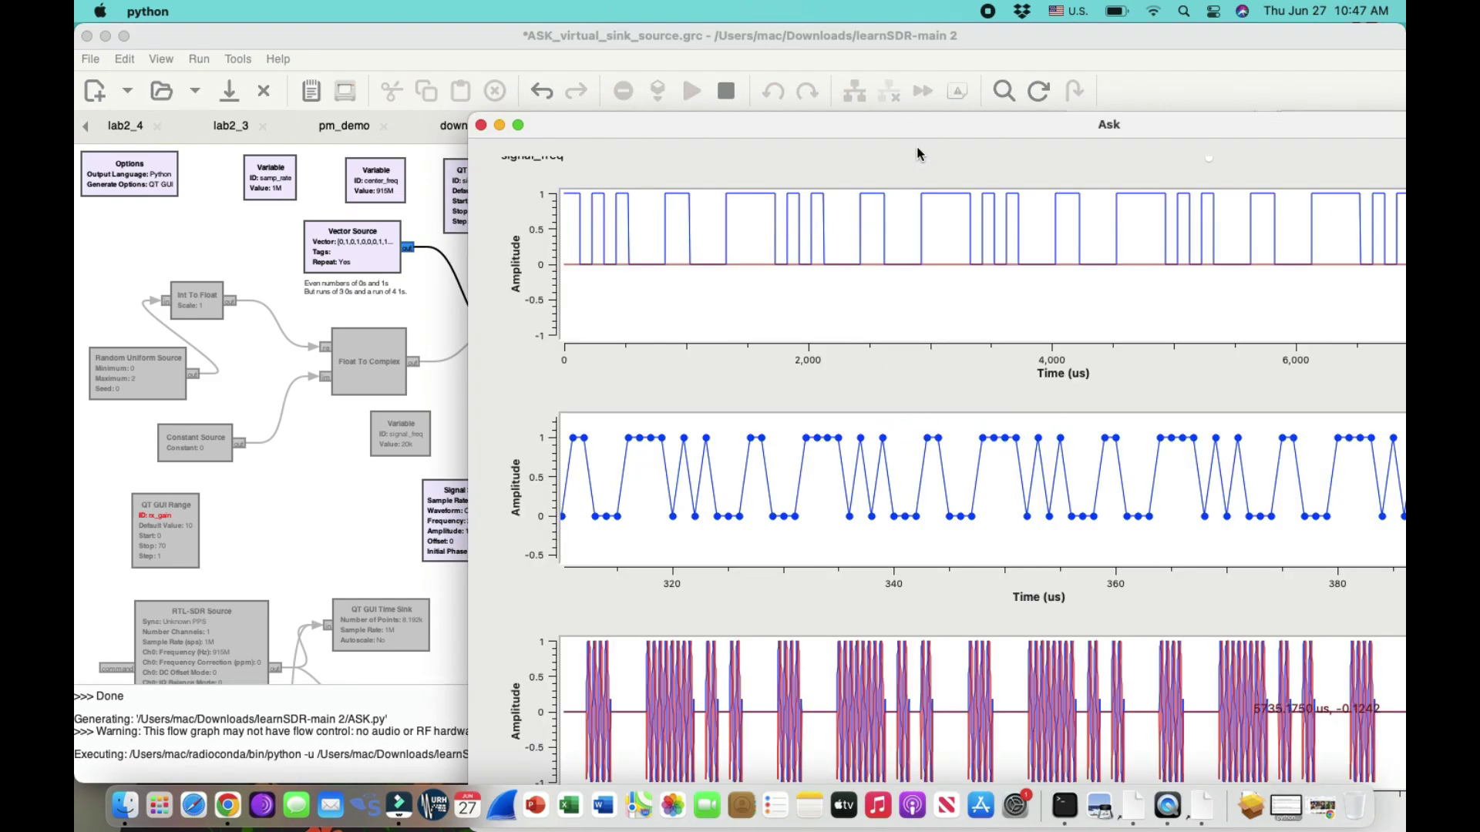
{"action": "left_click_drag", "start_coordinate": [921, 133], "coordinate": [583, 55]}
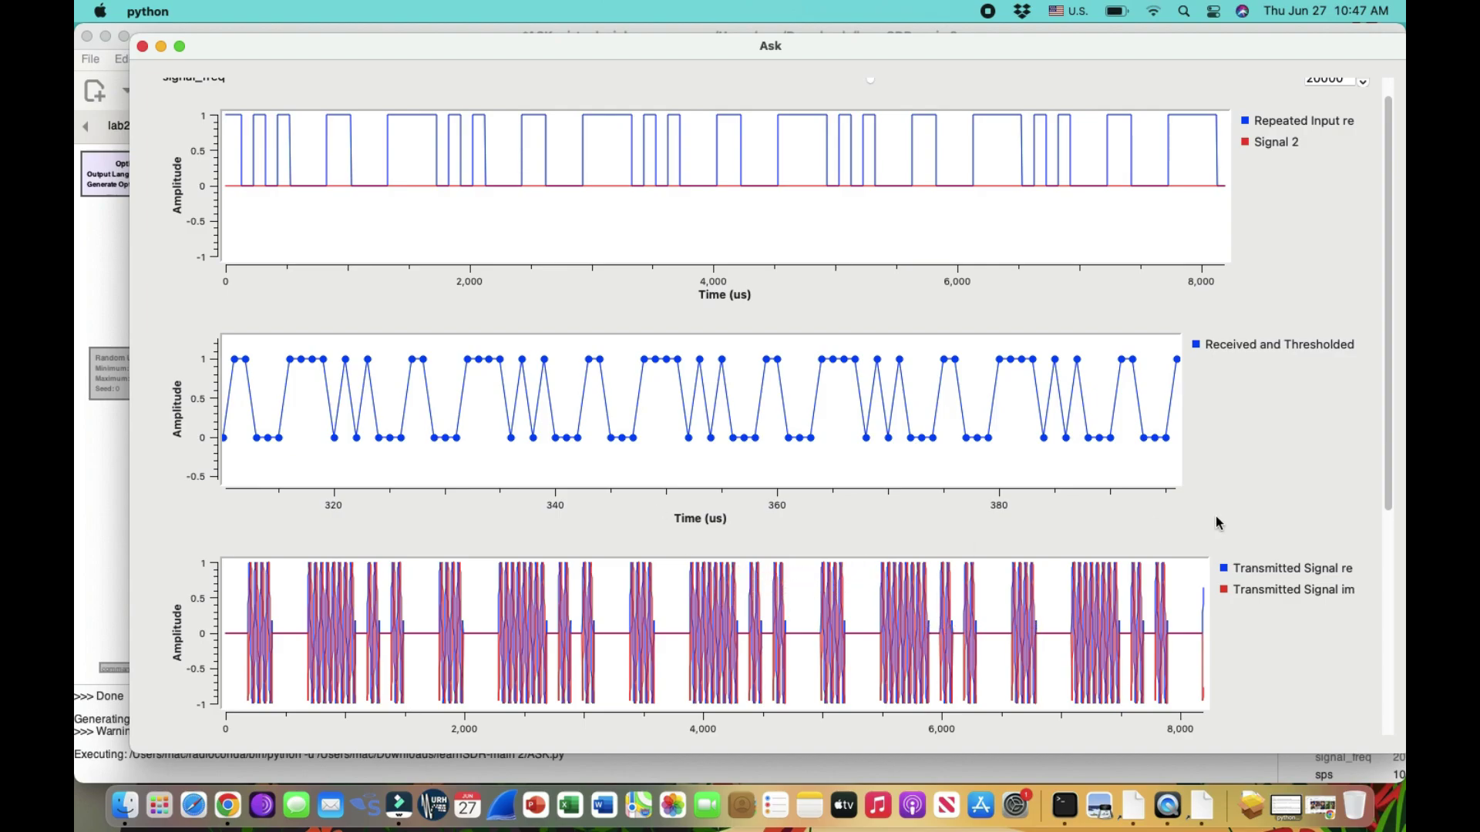
- Zoom the transmitted ASK signal plot in to a few bursts
{"action": "left_click_drag", "start_coordinate": [1394, 402], "coordinate": [1388, 465]}
{"action": "scroll", "coordinate": [676, 524], "scroll_direction": "up", "scroll_amount": 5}
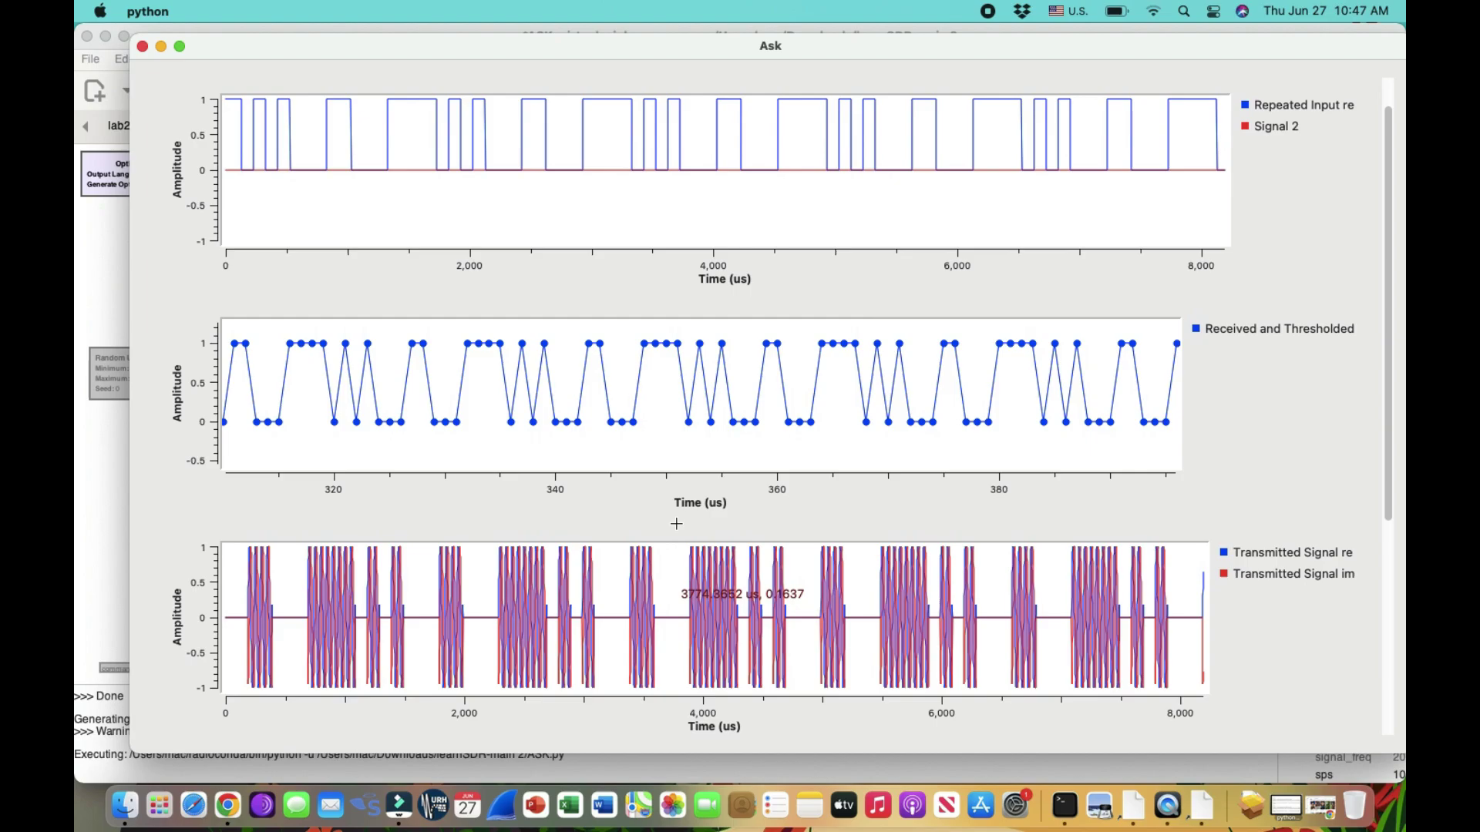
{"action": "scroll", "coordinate": [677, 624], "scroll_direction": "down", "scroll_amount": 3}
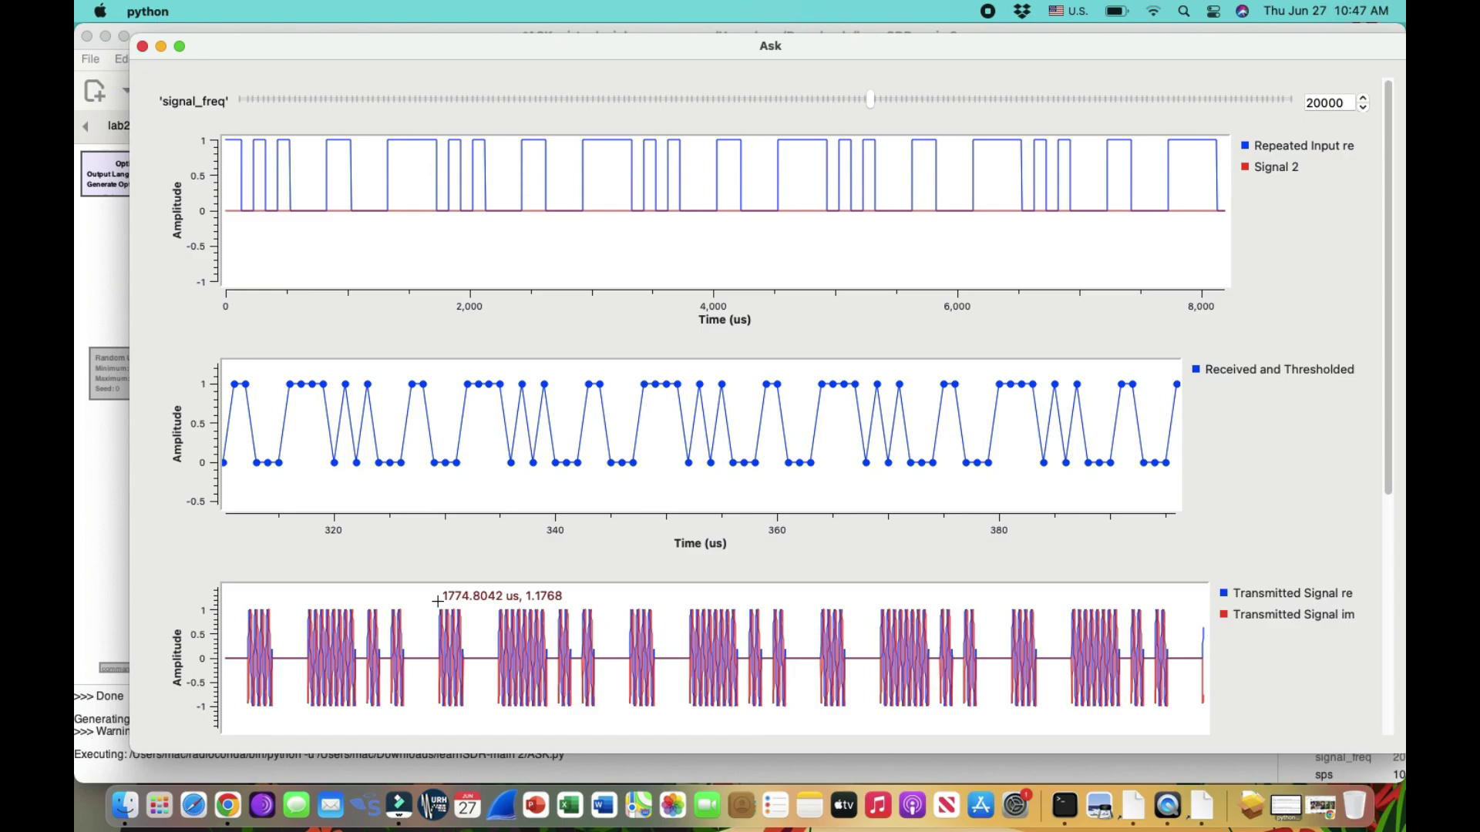
{"action": "left_click_drag", "start_coordinate": [561, 602], "coordinate": [983, 738]}
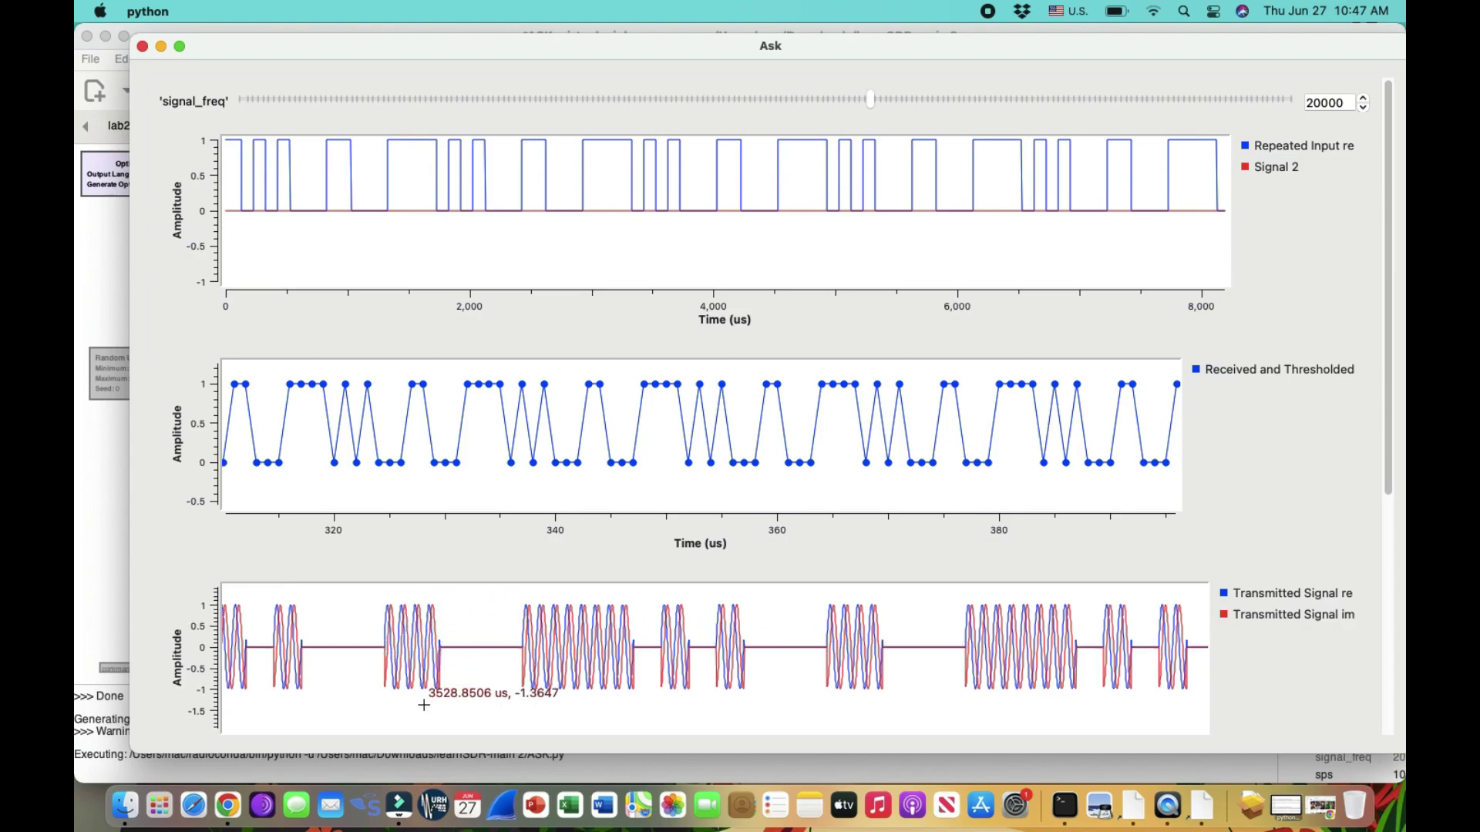
{"action": "key", "text": "super+Tab"}
{"action": "key", "text": "super+Tab"}
{"action": "key", "text": "super+Tab"}
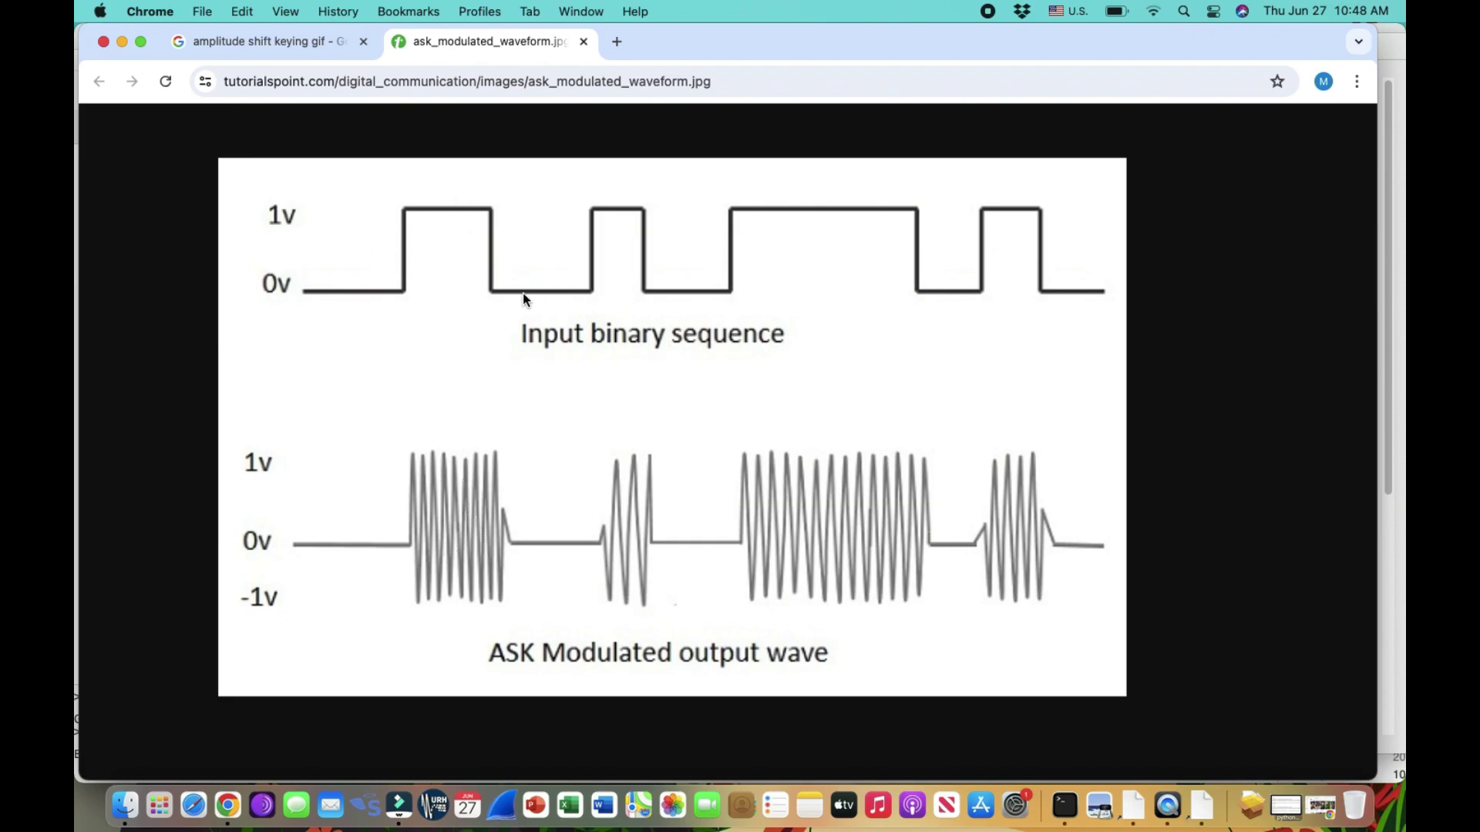
- Compare the Chrome ASK reference image against the live plots, then return to the flowgraph
{"action": "key", "text": "super+Tab"}
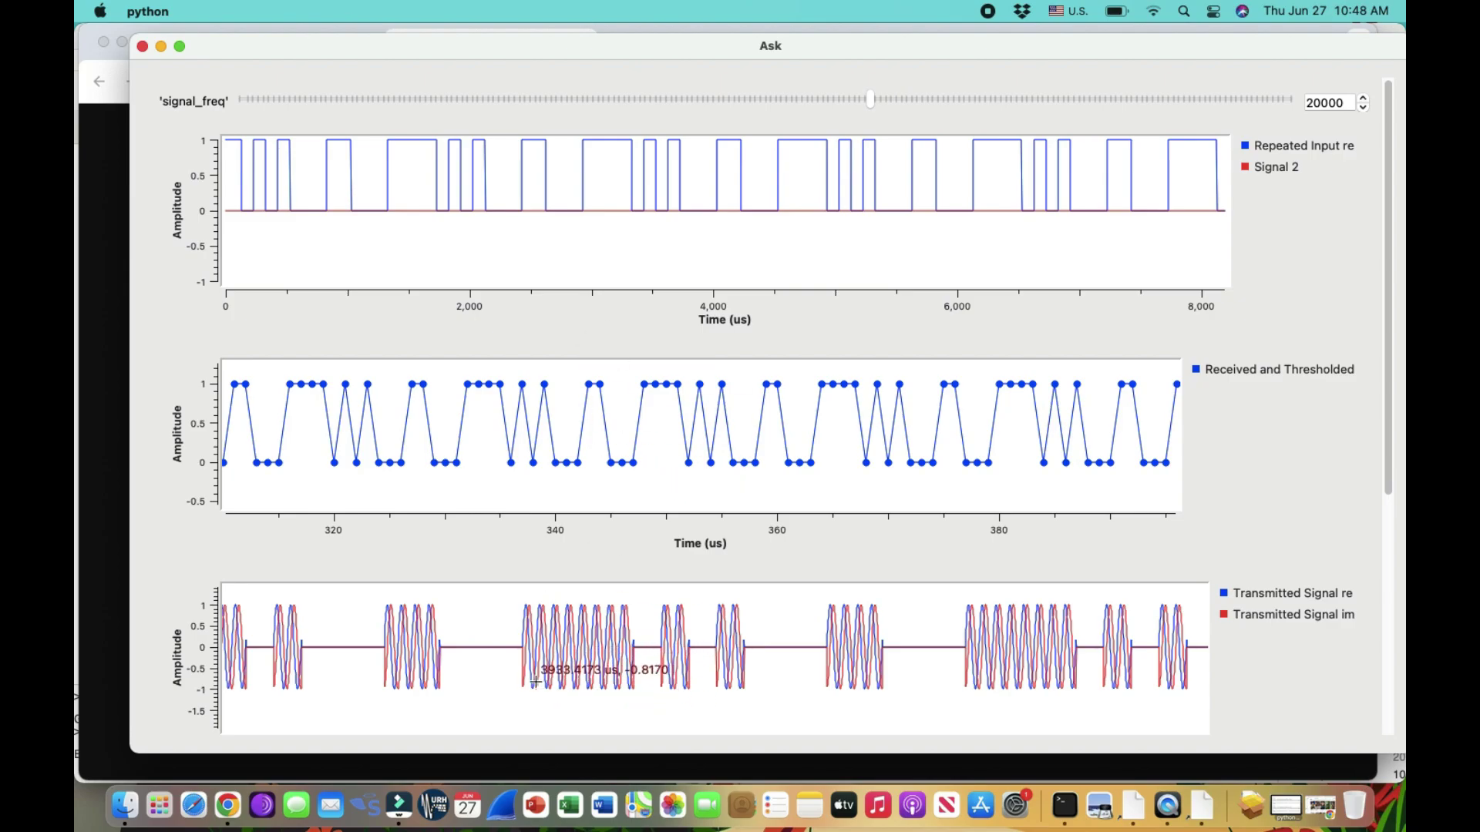
{"action": "key", "text": "super+Tab"}
{"action": "key", "text": "super+Tab"}
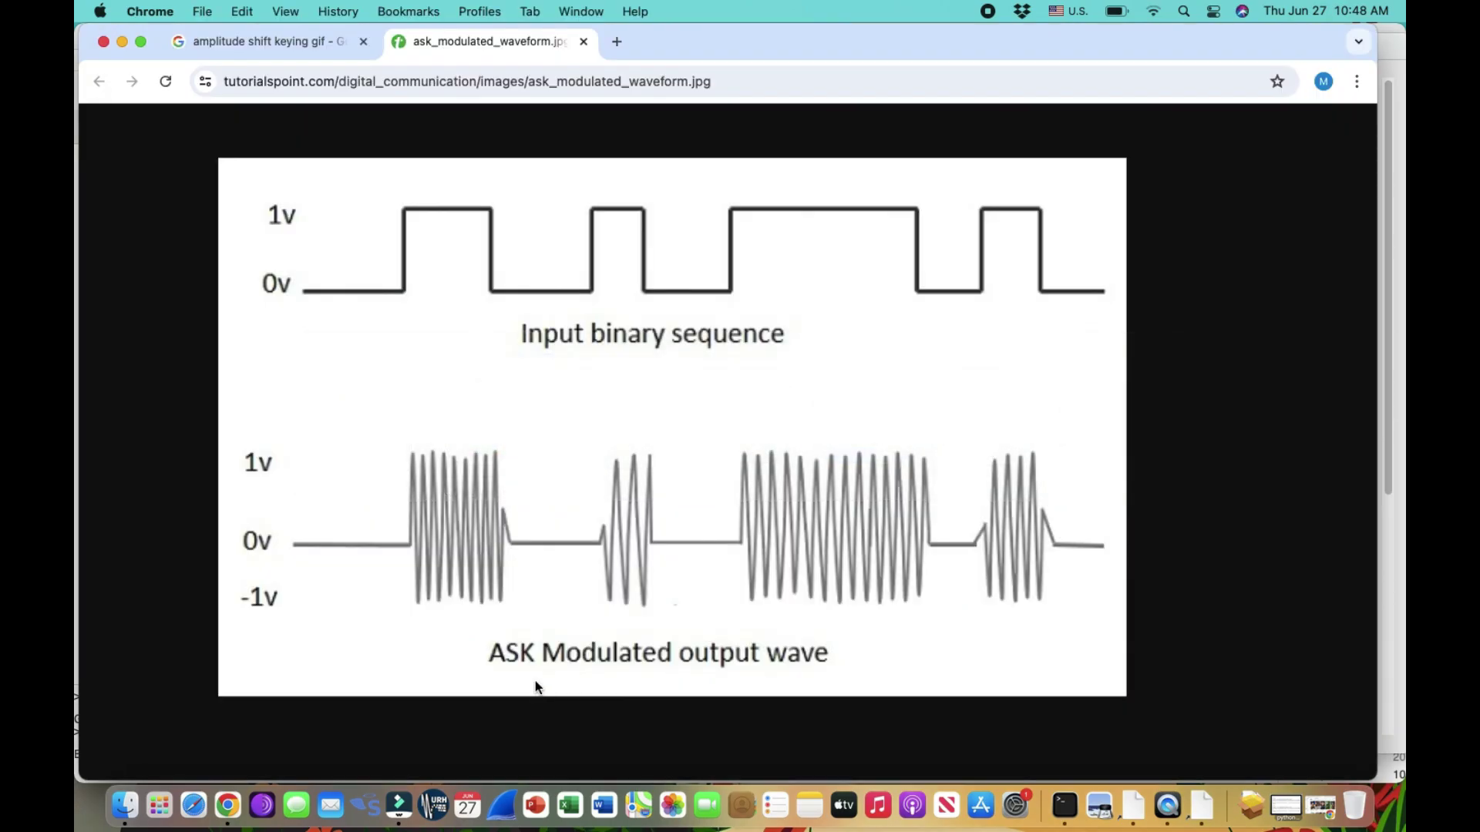
{"action": "key", "text": "super+Tab"}
{"action": "key", "text": "super+Tab"}
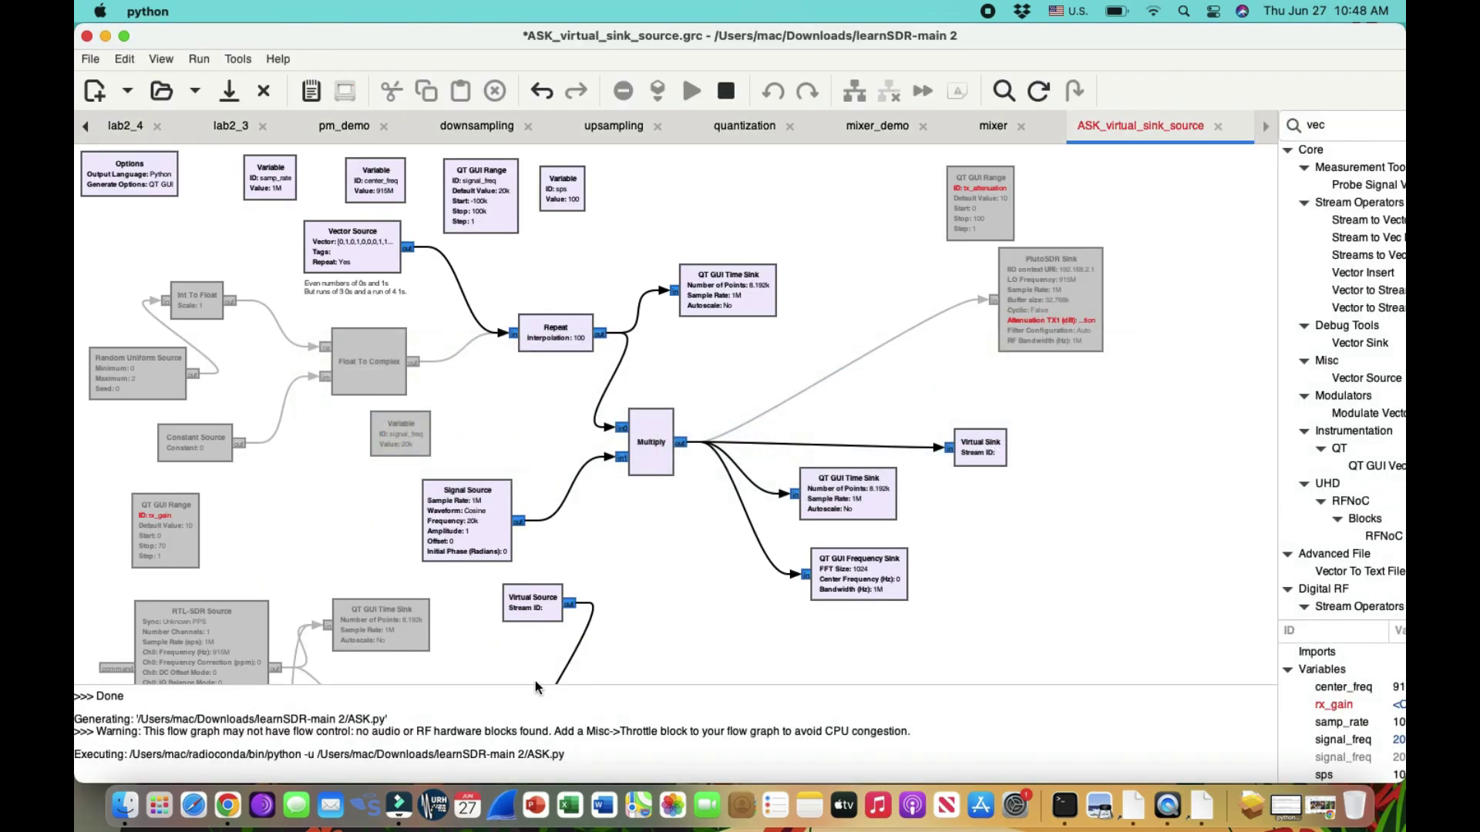
- Open the Vector Source properties again and move them to the left
{"action": "double_click", "coordinate": [339, 257]}
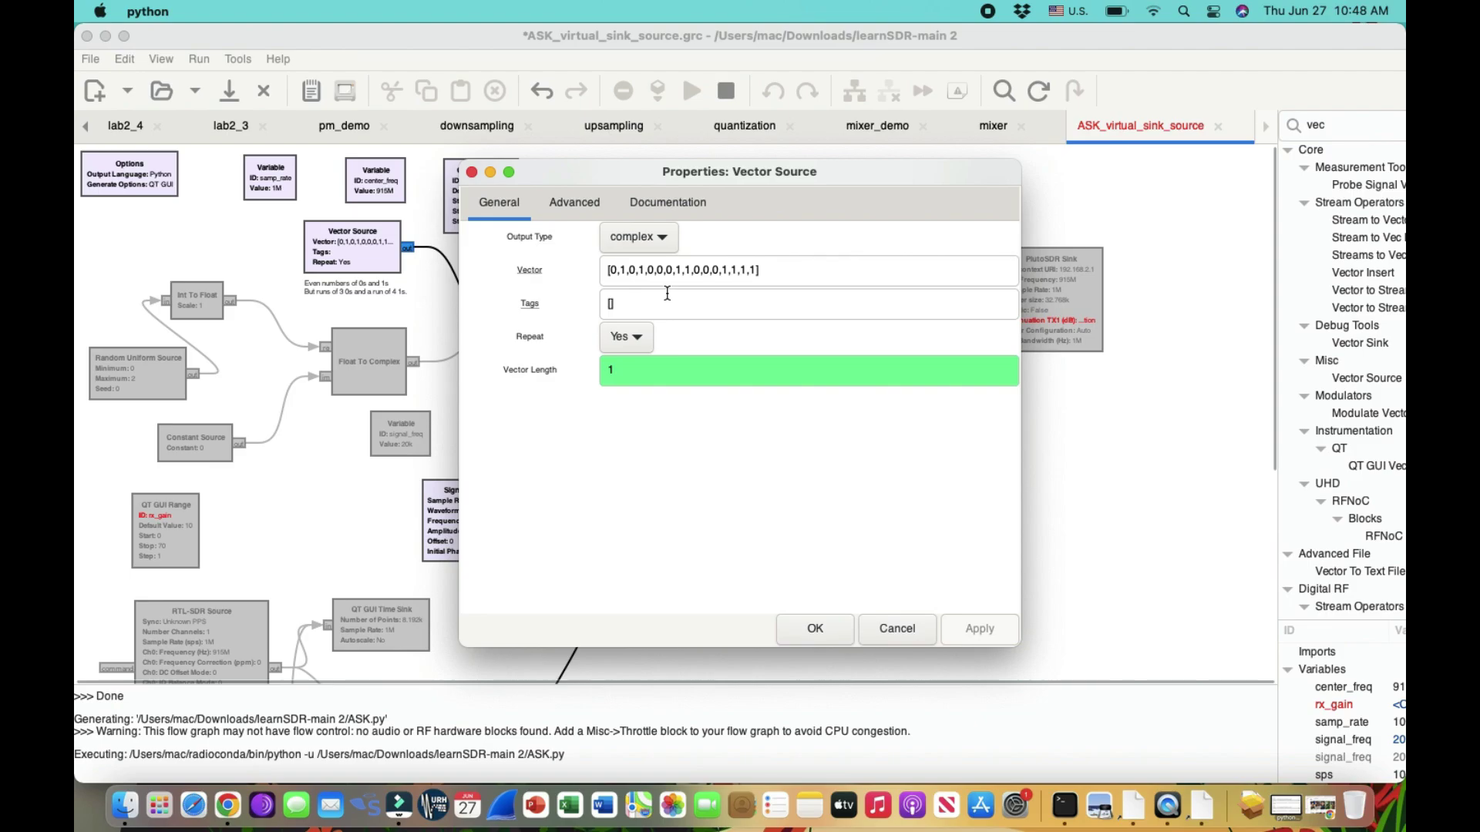
{"action": "left_click_drag", "start_coordinate": [712, 172], "coordinate": [374, 182]}
{"action": "key", "text": "super+Tab"}
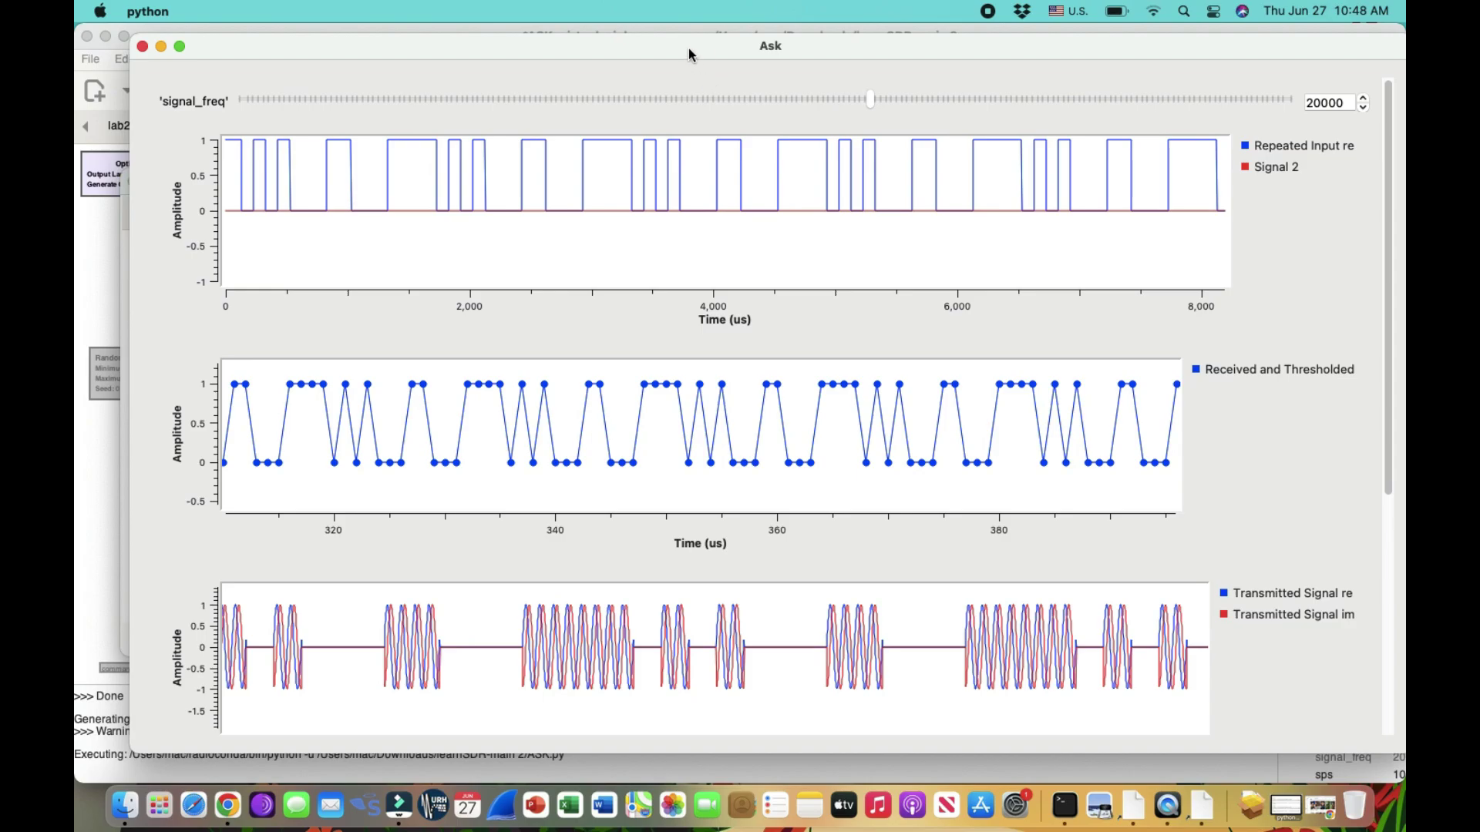
- Narrow the Ask plot window beside the properties and zoom recovered bits to about 315–347 µs
{"action": "left_click_drag", "start_coordinate": [688, 52], "coordinate": [769, 41]}
{"action": "left_click_drag", "start_coordinate": [213, 251], "coordinate": [604, 268]}
{"action": "left_click_drag", "start_coordinate": [478, 187], "coordinate": [415, 161]}
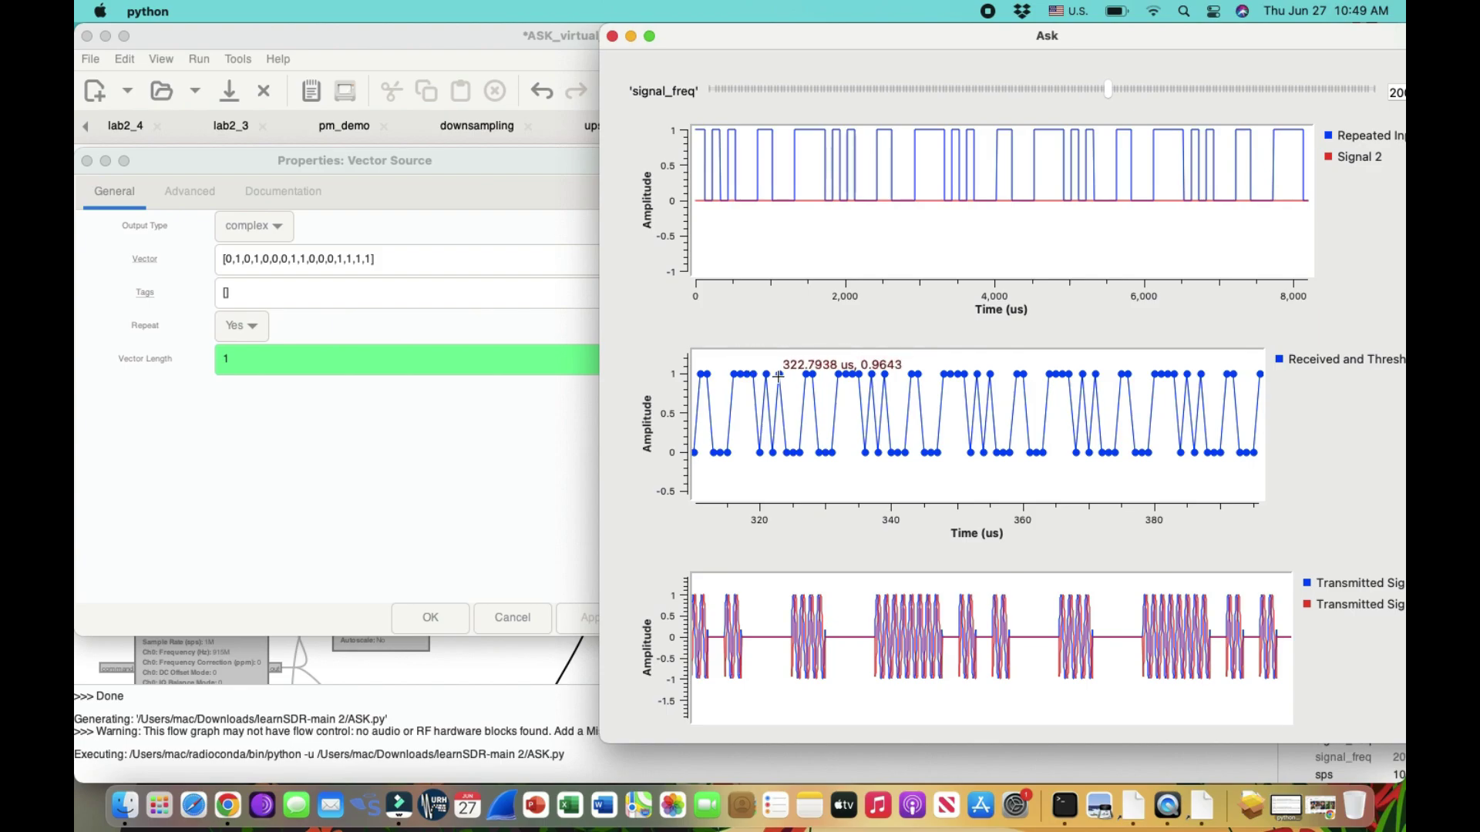
{"action": "left_click_drag", "start_coordinate": [729, 362], "coordinate": [934, 478]}
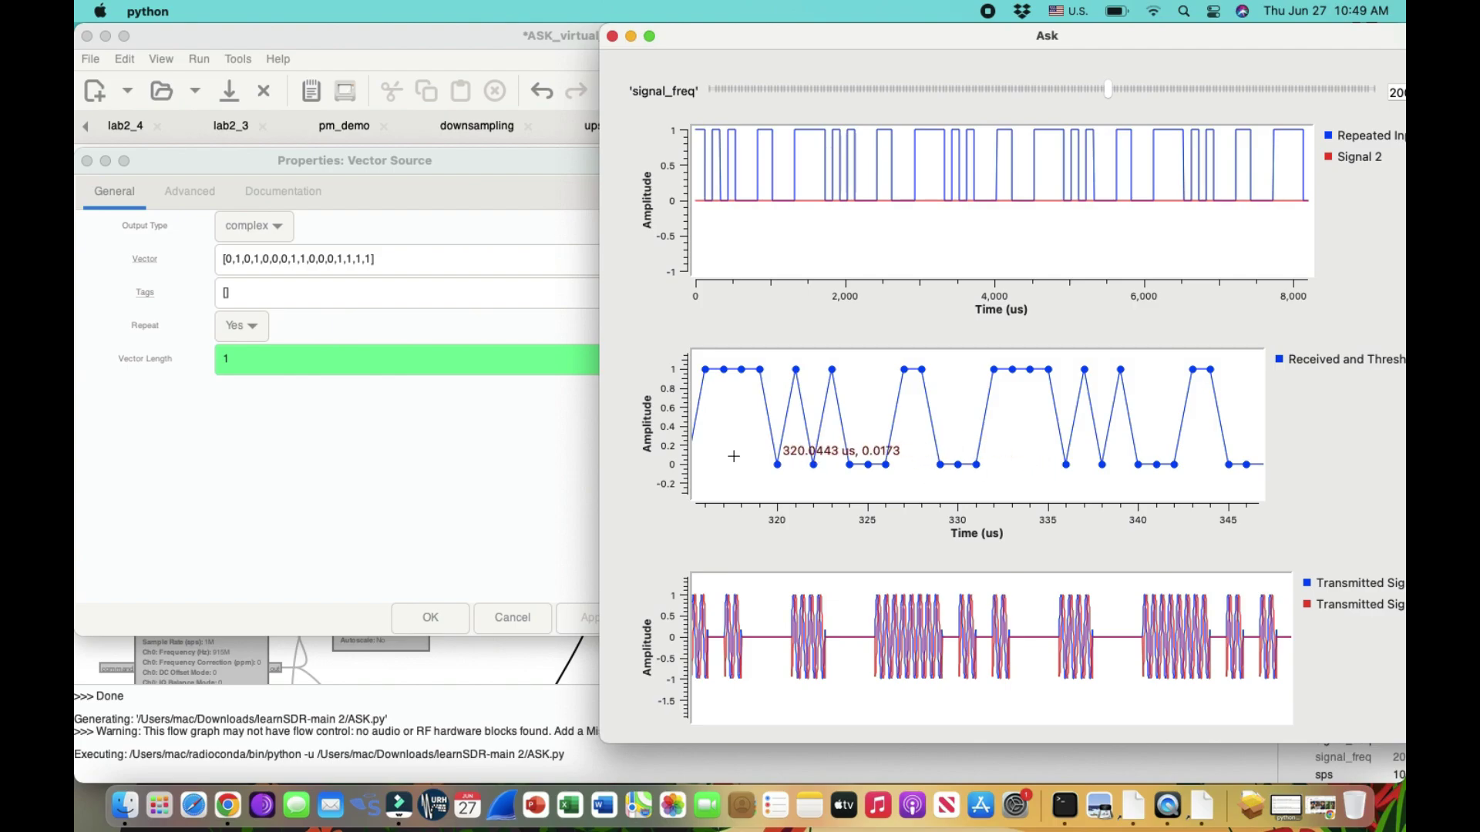